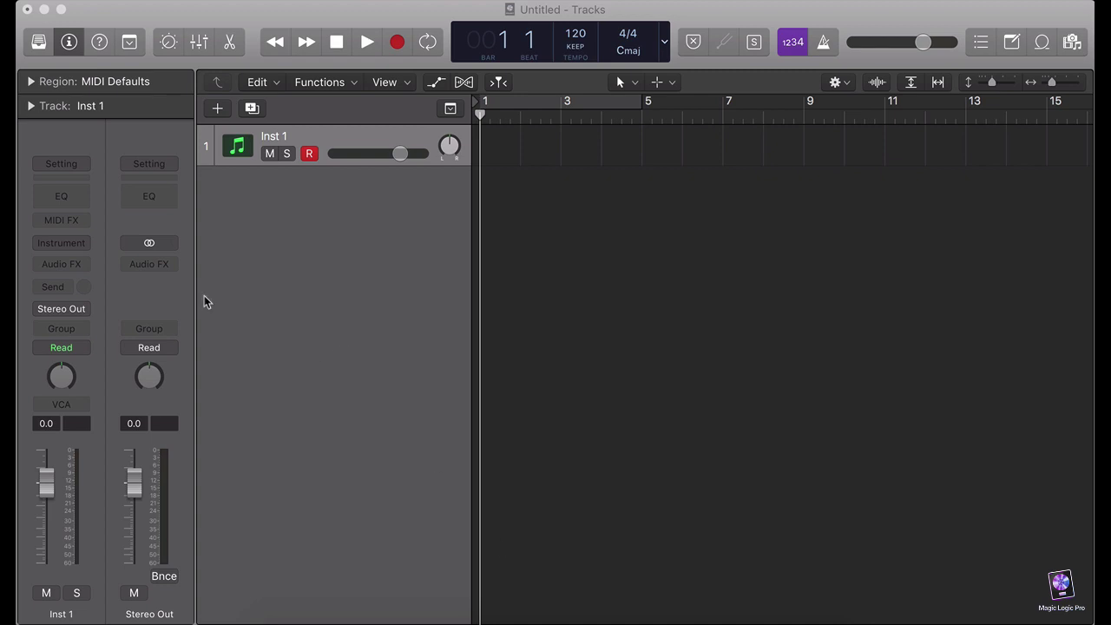
Load a stereo EXS24 sampler into the Inst 1 instrument slot.
{"action": "left_click", "coordinate": [87, 249]}
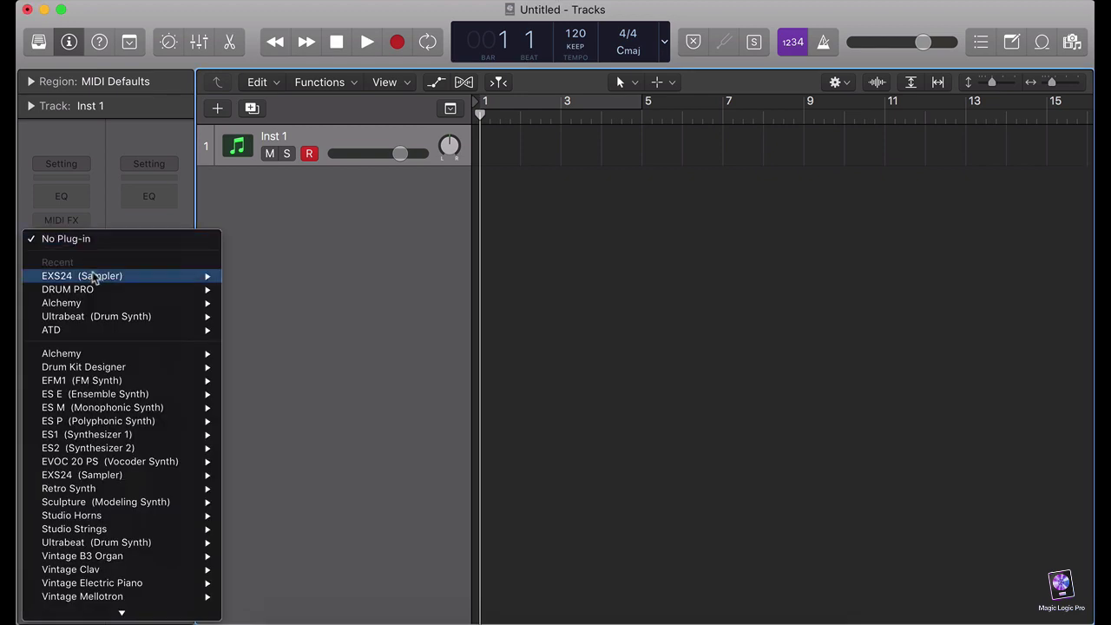
{"action": "mouse_move", "coordinate": [99, 275]}
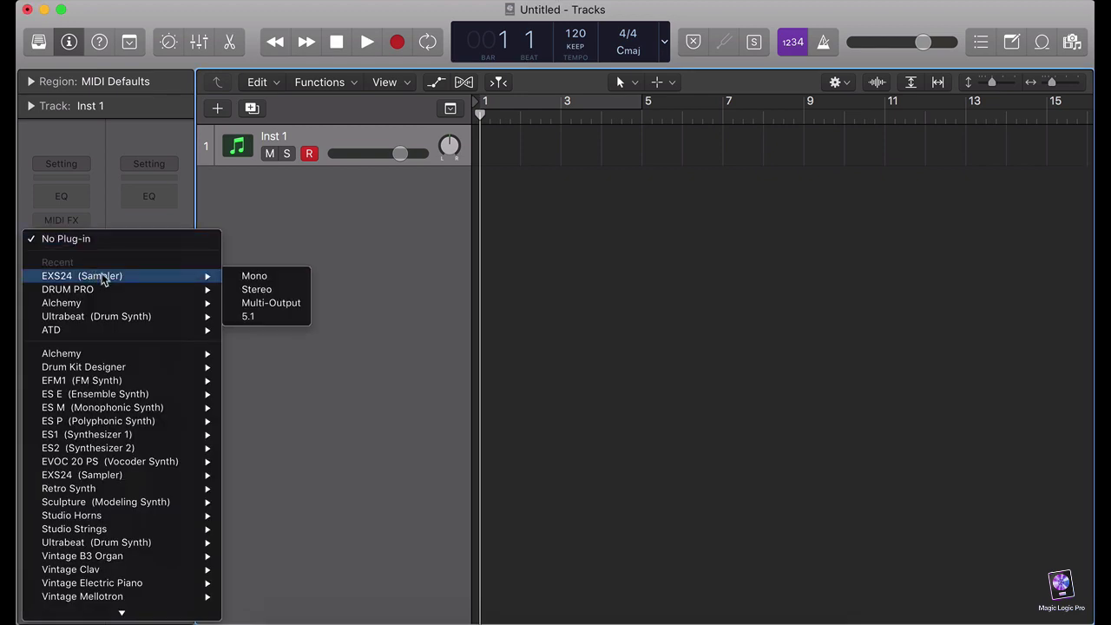
{"action": "left_click", "coordinate": [272, 292]}
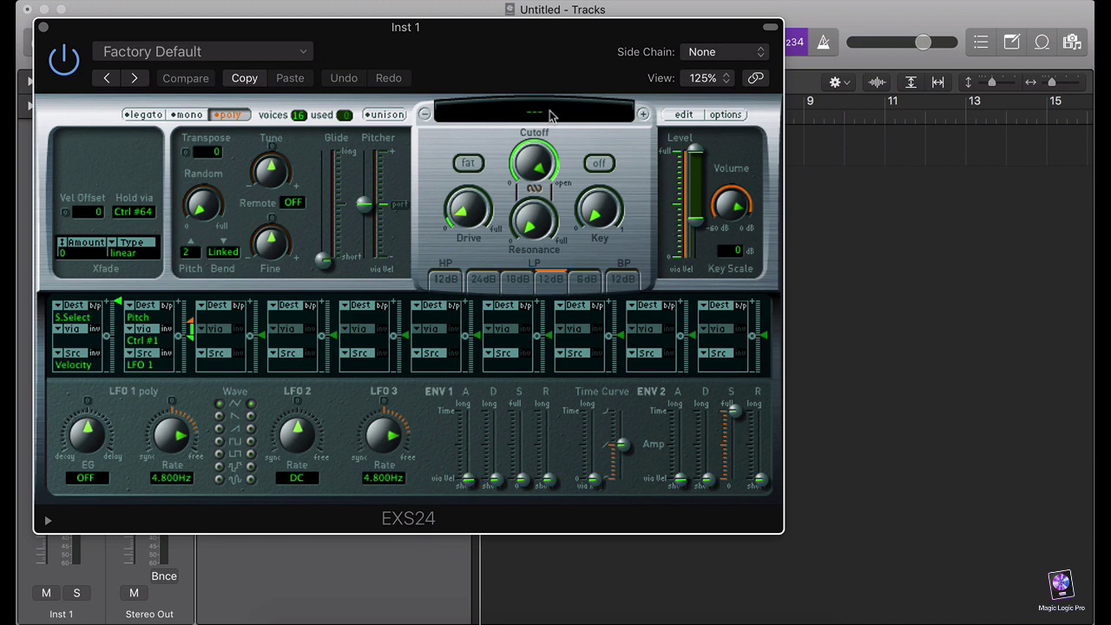
Load Factory > Synthesizers > Synth Pads > Silver Pad into the EXS24.
{"action": "left_click", "coordinate": [550, 114]}
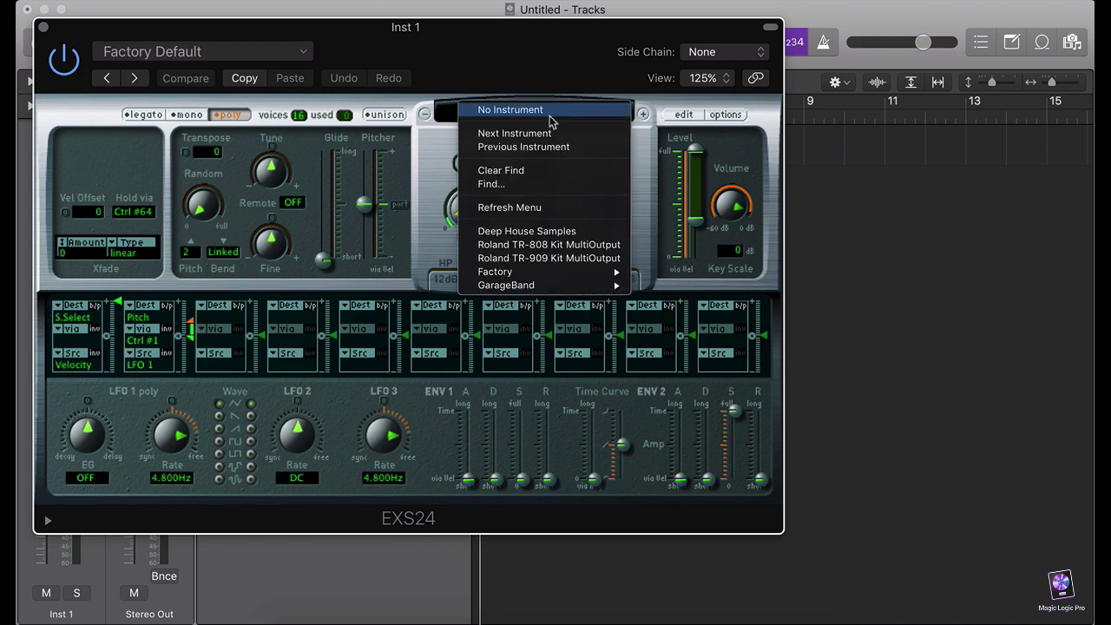
{"action": "mouse_move", "coordinate": [603, 290]}
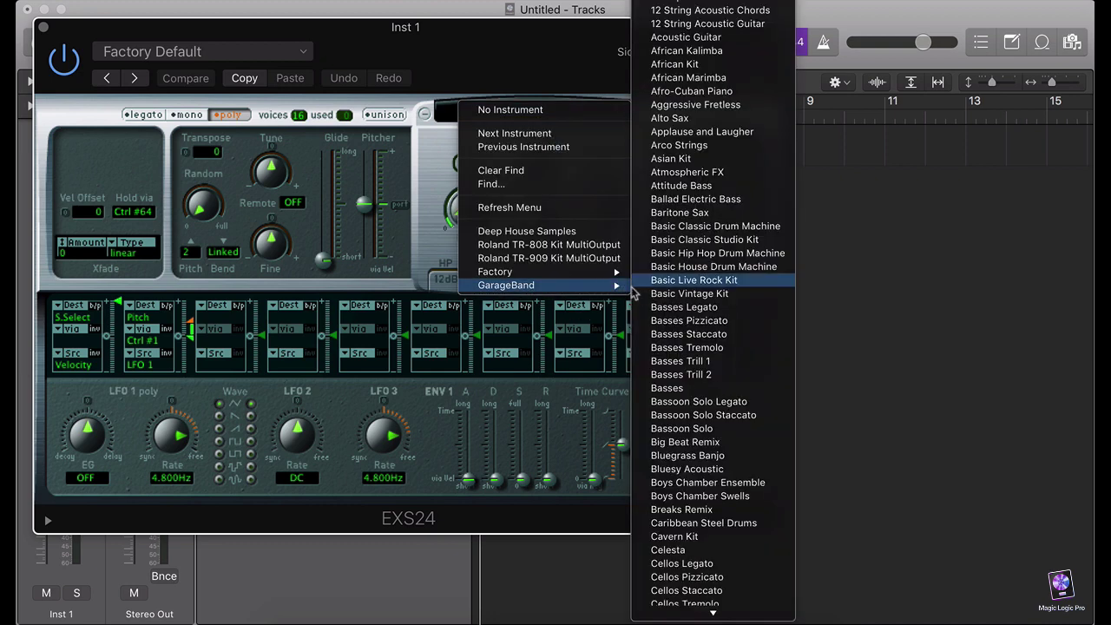
{"action": "mouse_move", "coordinate": [673, 289]}
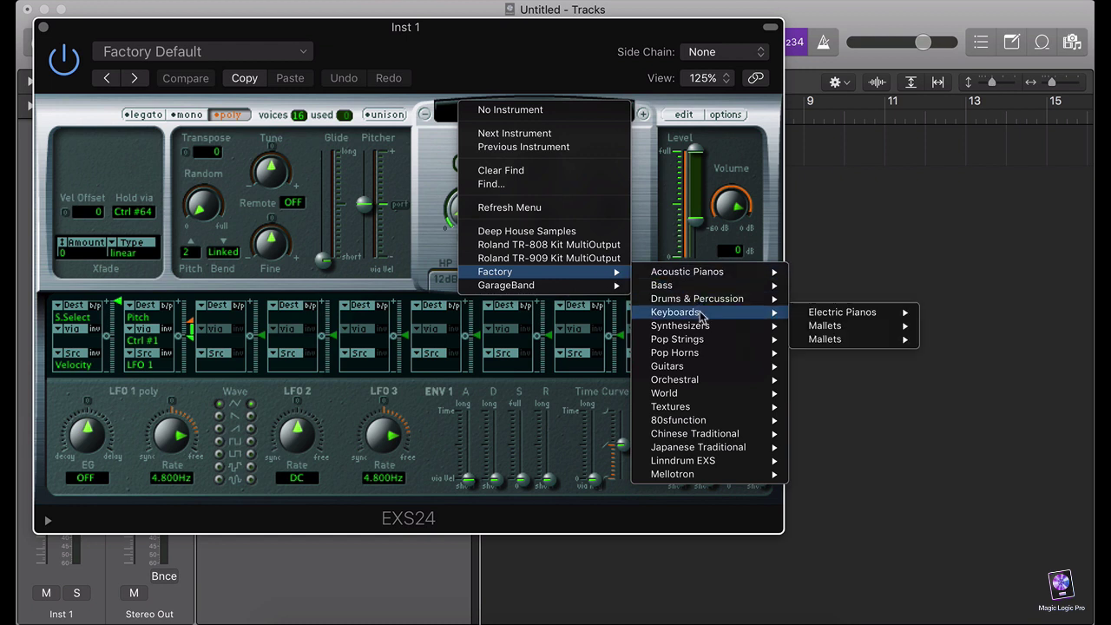
{"action": "mouse_move", "coordinate": [717, 278]}
{"action": "mouse_move", "coordinate": [718, 324]}
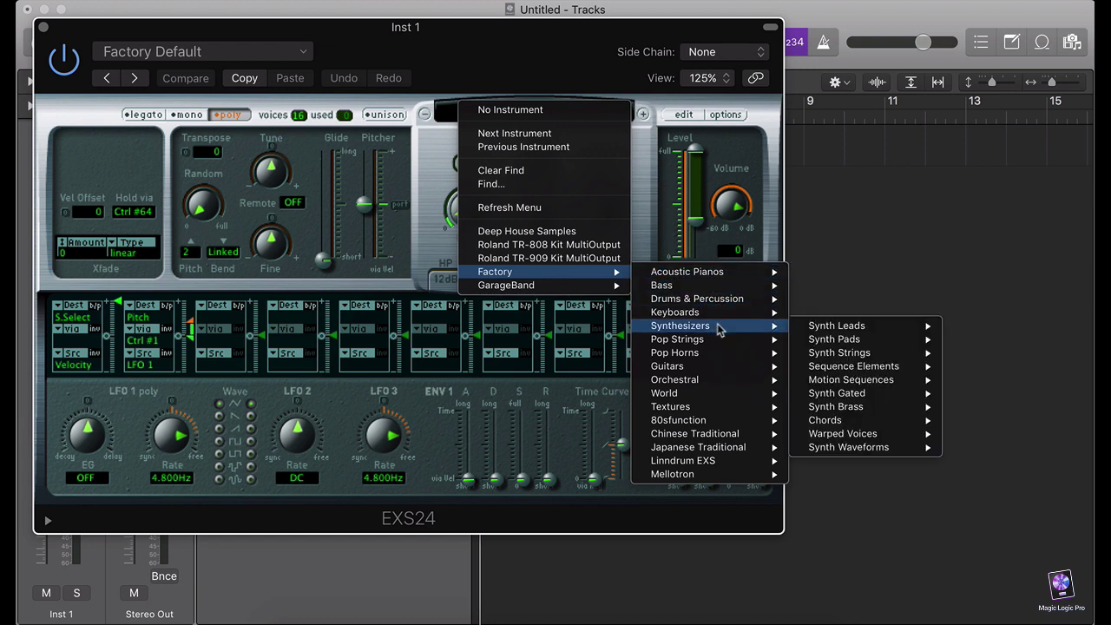
{"action": "mouse_move", "coordinate": [831, 338]}
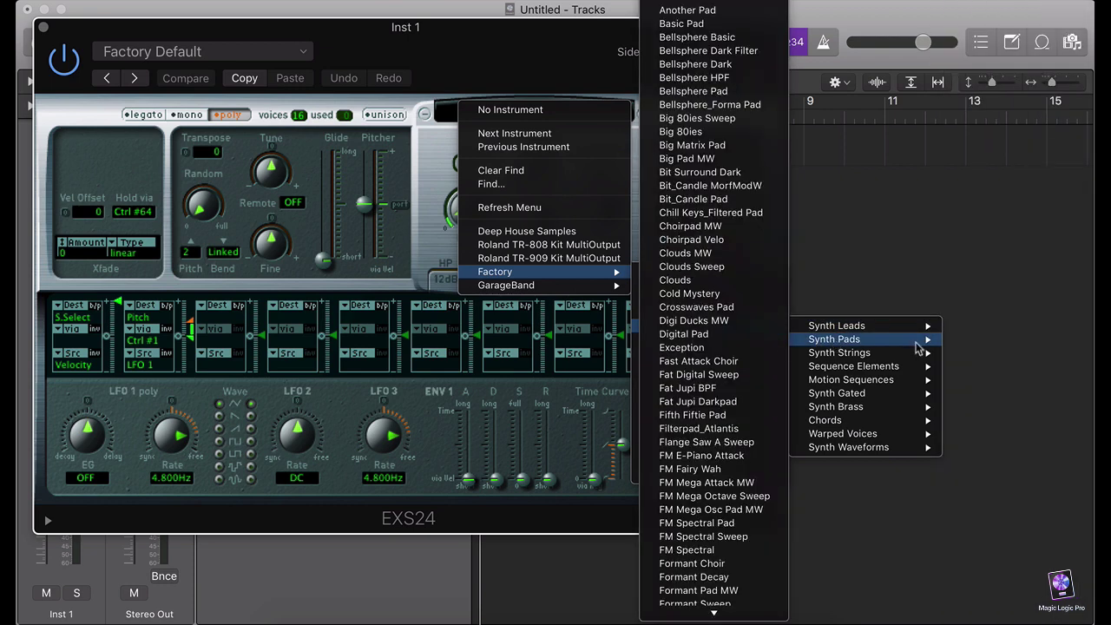
{"action": "mouse_move", "coordinate": [770, 328]}
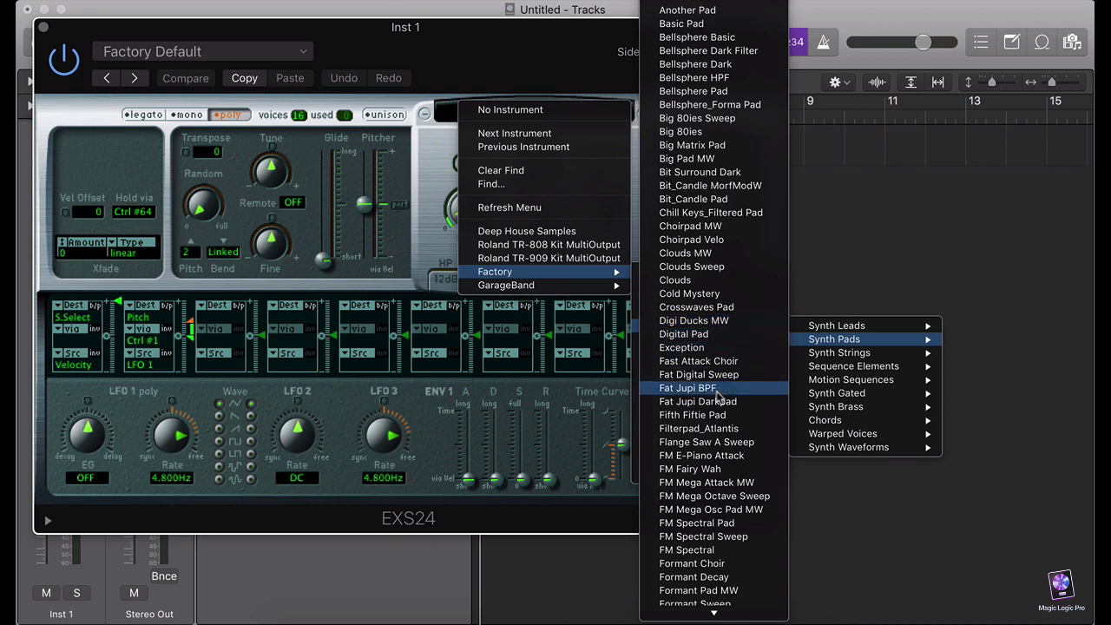
{"action": "scroll", "coordinate": [717, 395], "scroll_direction": "down", "scroll_amount": 10}
{"action": "scroll", "coordinate": [718, 397], "scroll_direction": "up", "scroll_amount": 5}
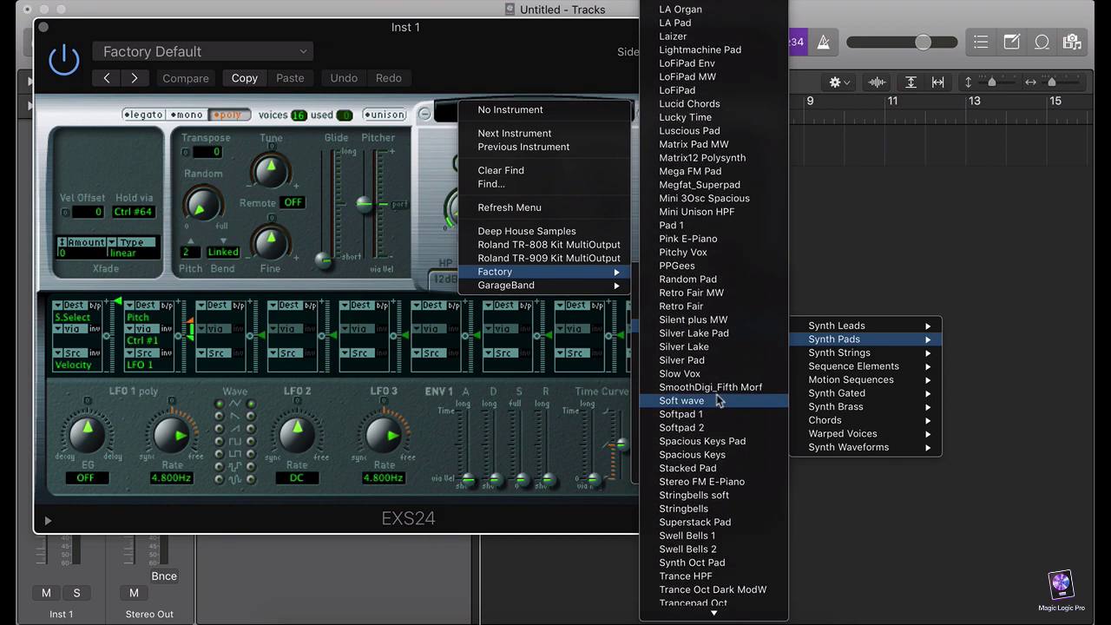
{"action": "scroll", "coordinate": [717, 399], "scroll_direction": "up", "scroll_amount": 2}
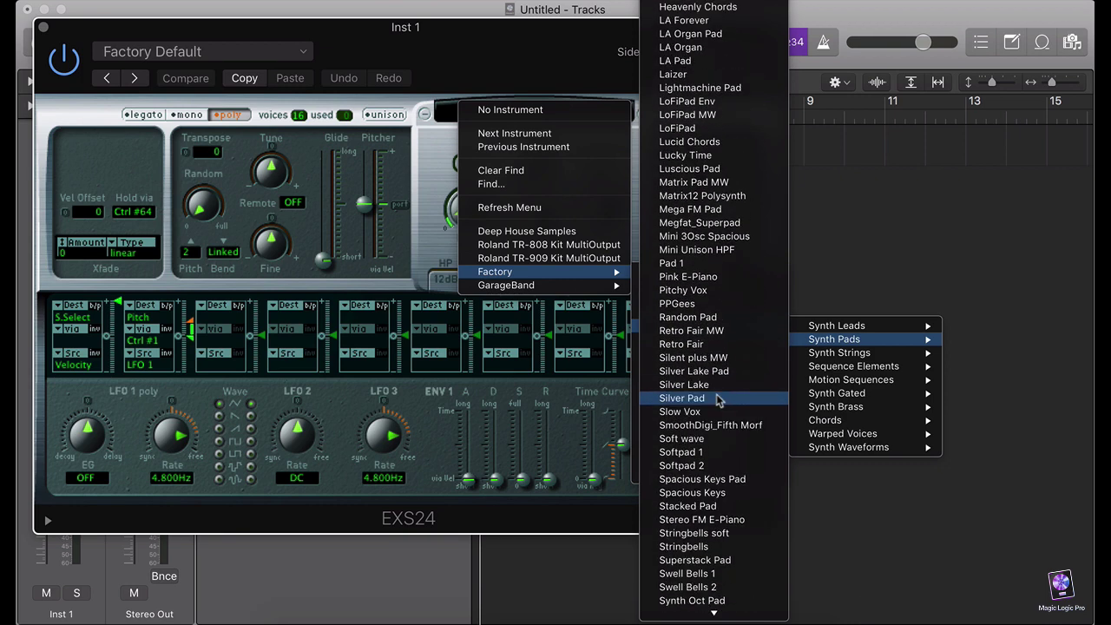
{"action": "left_click", "coordinate": [726, 399]}
Play three chords with Musical Typing, then close Musical Typing and the EXS24 window.
{"action": "key", "text": "super+k"}
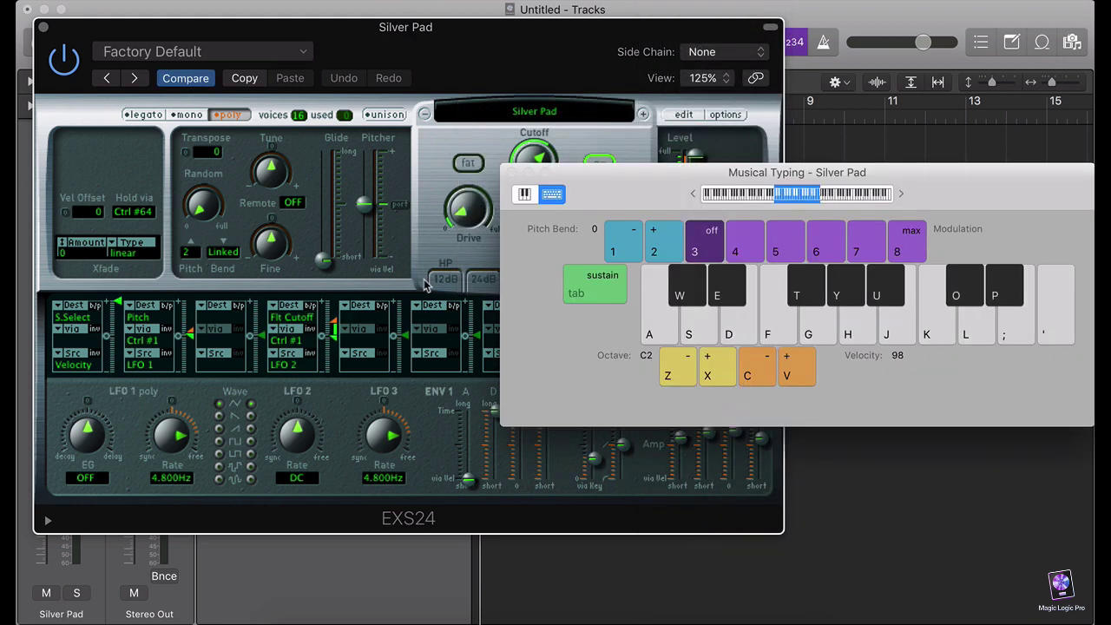
{"action": "key", "text": "g+j"}
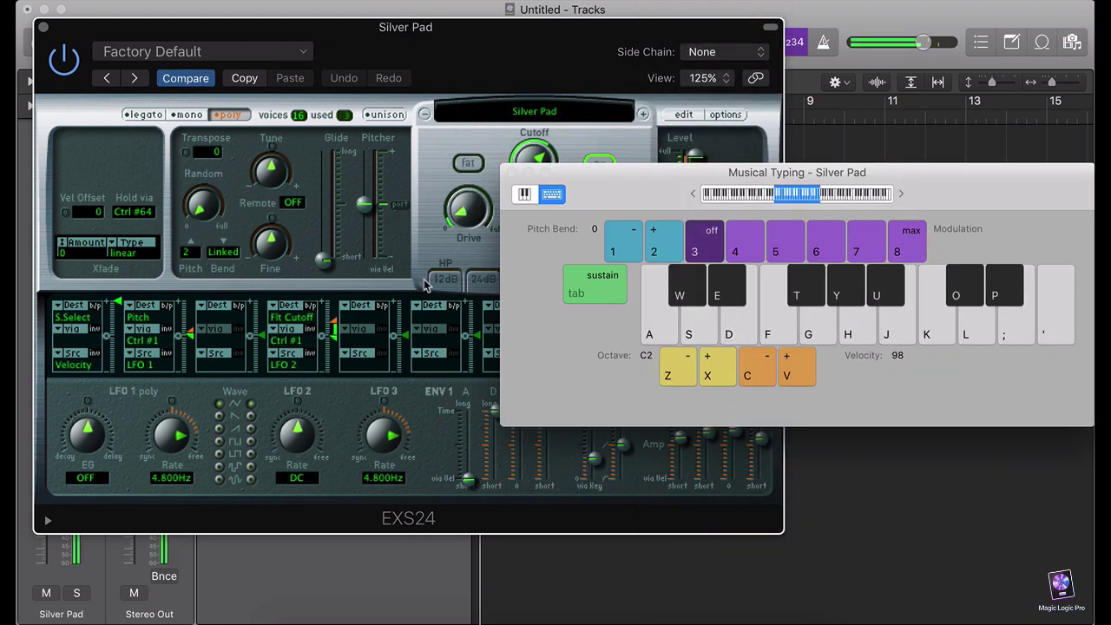
{"action": "key", "text": "d+j"}
{"action": "key", "text": "a+d"}
{"action": "left_click", "coordinate": [510, 173]}
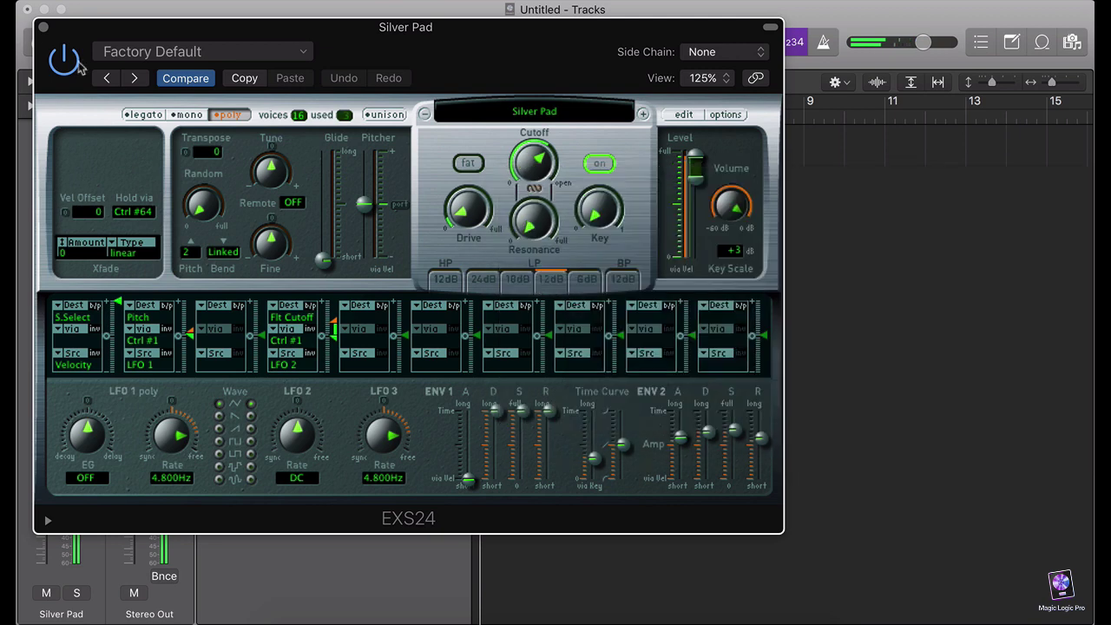
{"action": "left_click", "coordinate": [45, 27]}
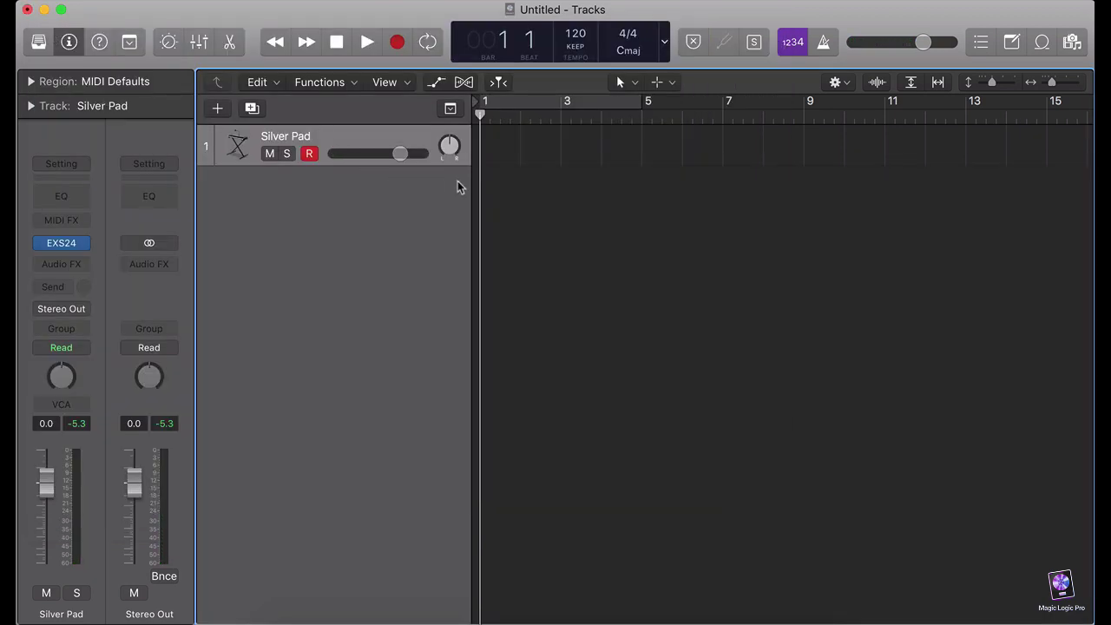
Create an empty MIDI region at bar 1 and draw a lengthened C3 note.
{"action": "right_click", "coordinate": [508, 151]}
{"action": "left_click", "coordinate": [521, 149]}
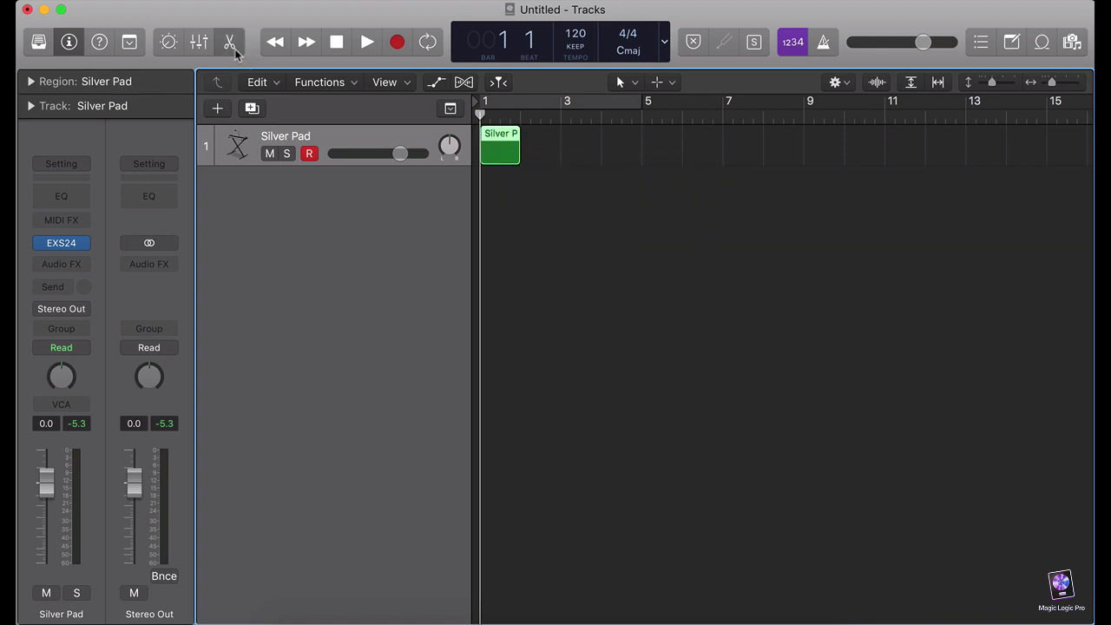
{"action": "left_click", "coordinate": [233, 48]}
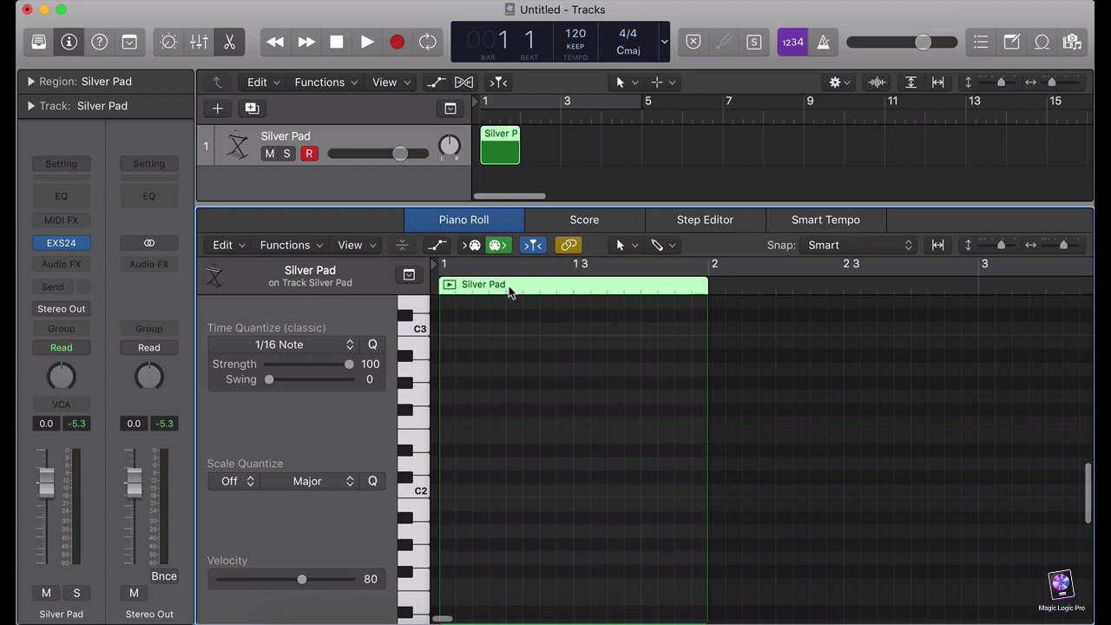
{"action": "scroll", "coordinate": [464, 467], "scroll_direction": "up", "scroll_amount": 5}
{"action": "left_click", "coordinate": [446, 426]}
{"action": "left_click_drag", "start_coordinate": [448, 429], "coordinate": [508, 432]}
Add three more ascending notes after C3 and play the region back.
{"action": "left_click", "coordinate": [509, 385]}
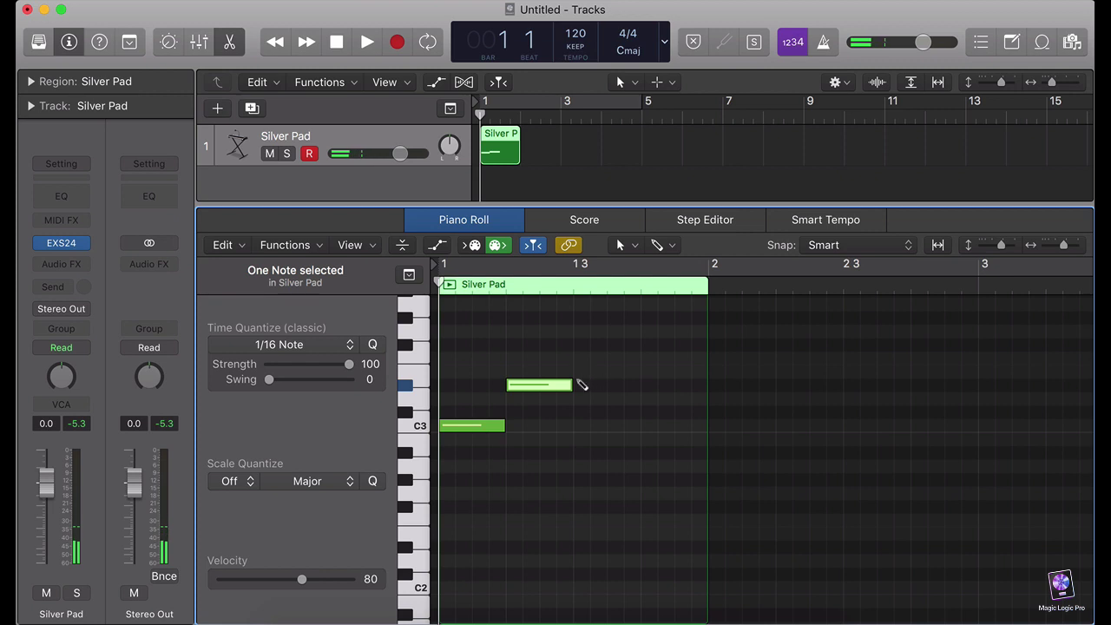
{"action": "left_click", "coordinate": [575, 398]}
{"action": "left_click", "coordinate": [645, 358]}
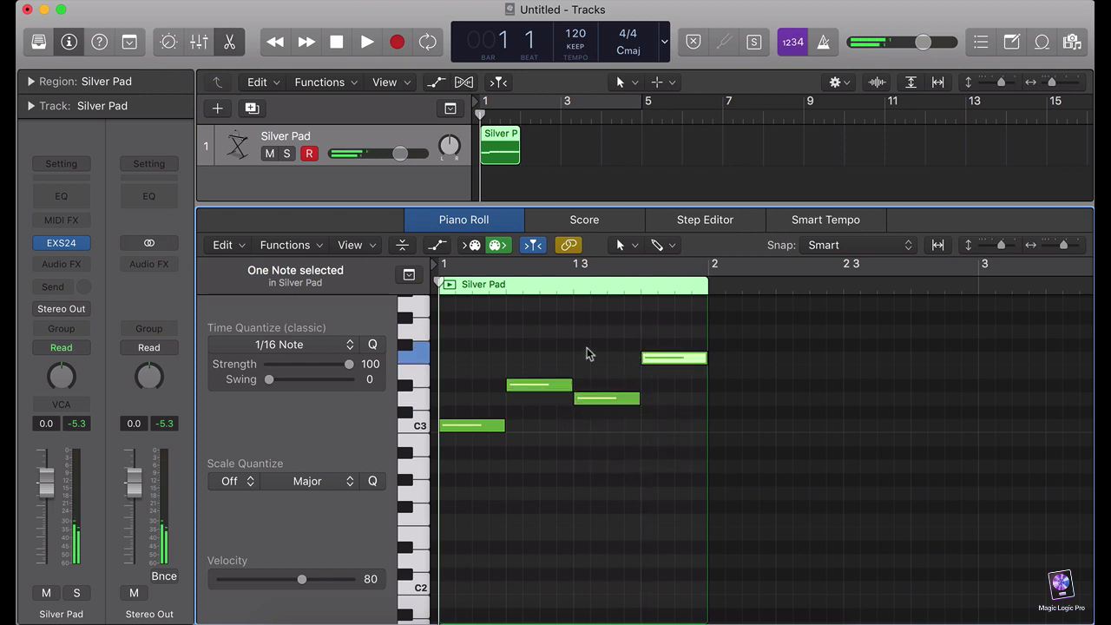
{"action": "left_click", "coordinate": [450, 286]}
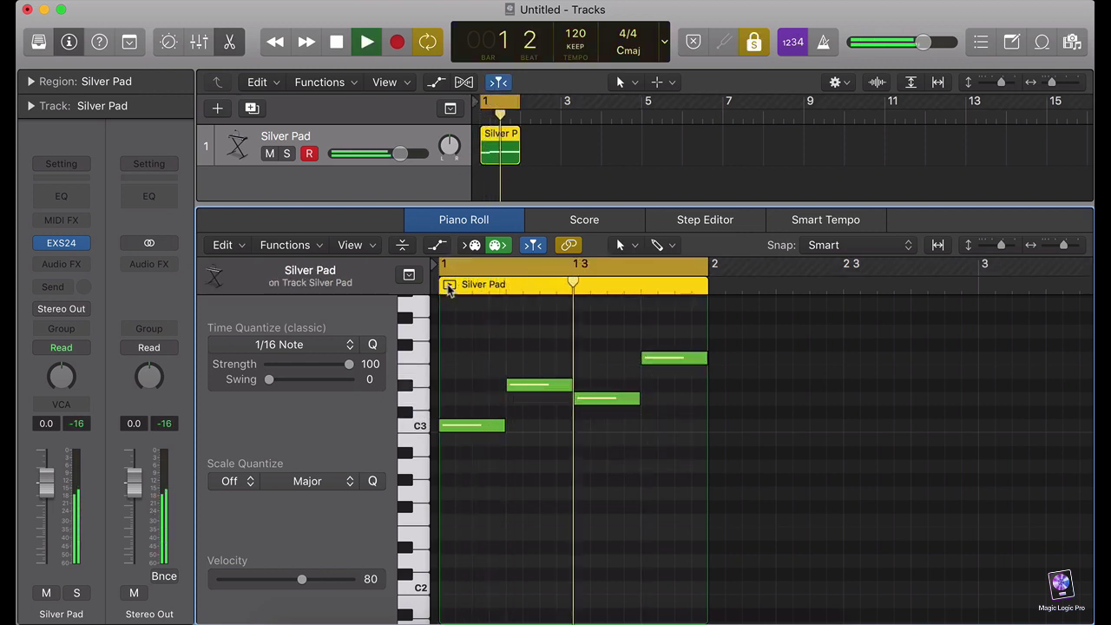
{"action": "left_click", "coordinate": [450, 285]}
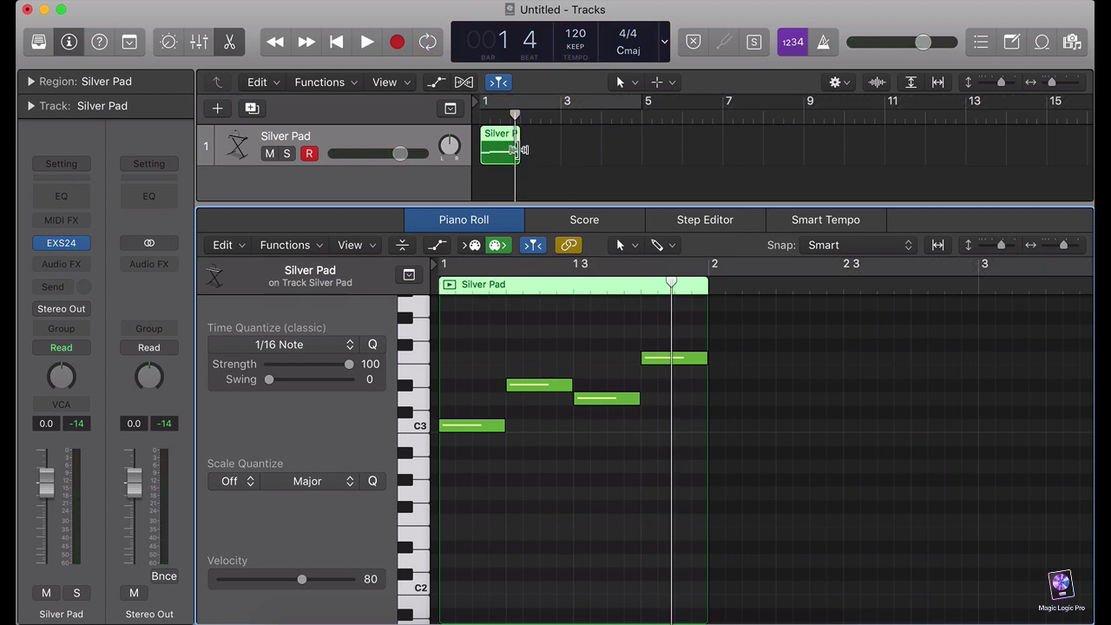
Stretch the region to four bars, zoom out, and loop bars 1–5.
{"action": "left_click_drag", "start_coordinate": [519, 151], "coordinate": [642, 151]}
{"action": "key", "text": "super+Left"}
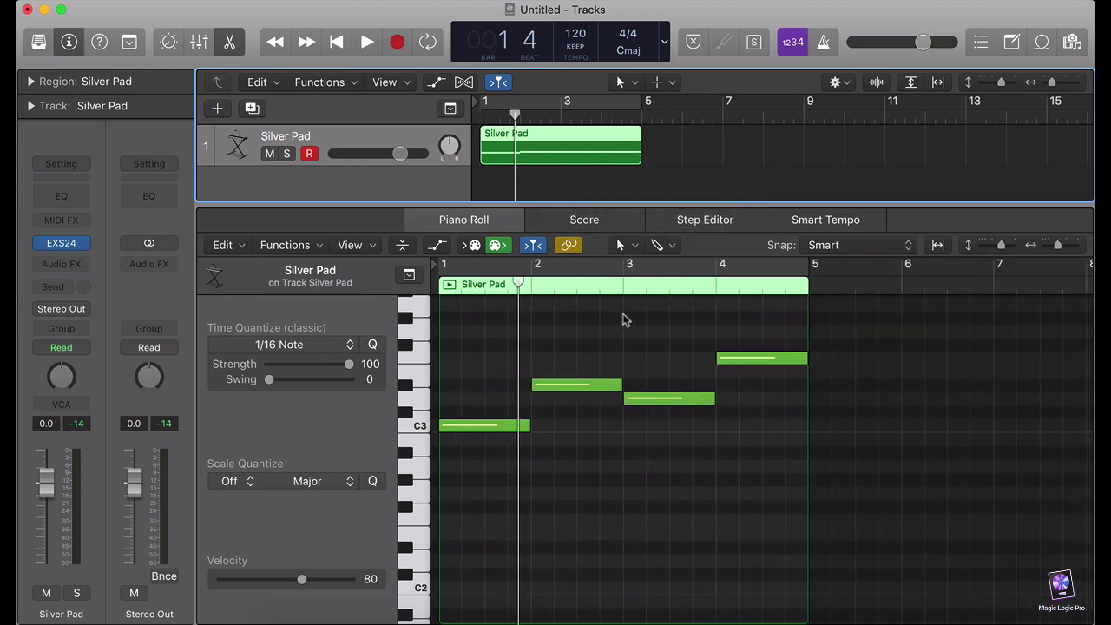
{"action": "key", "text": "u"}
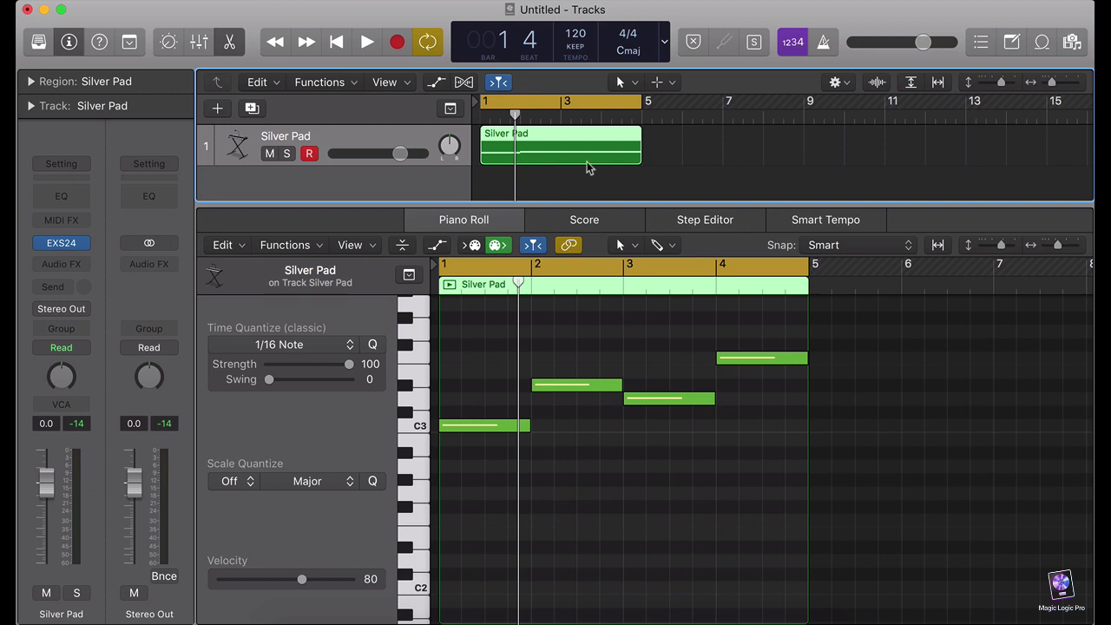
Insert a Chord Trigger MIDI effect with the Minor 7, 9 preset.
{"action": "left_click", "coordinate": [82, 221]}
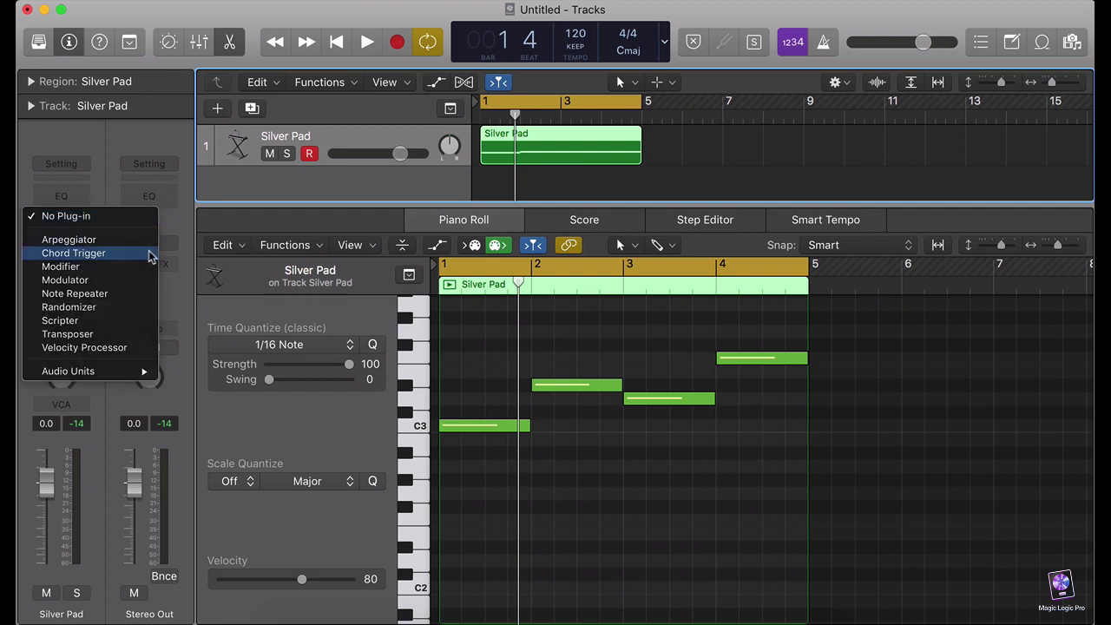
{"action": "key", "text": "Escape"}
{"action": "left_click", "coordinate": [239, 56]}
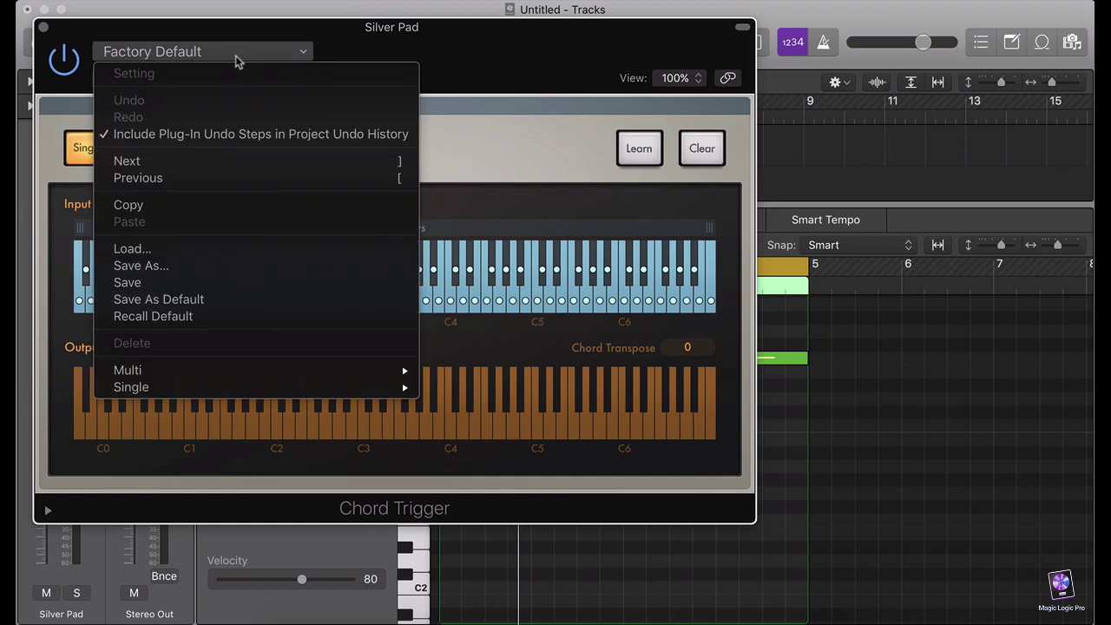
{"action": "mouse_move", "coordinate": [195, 388]}
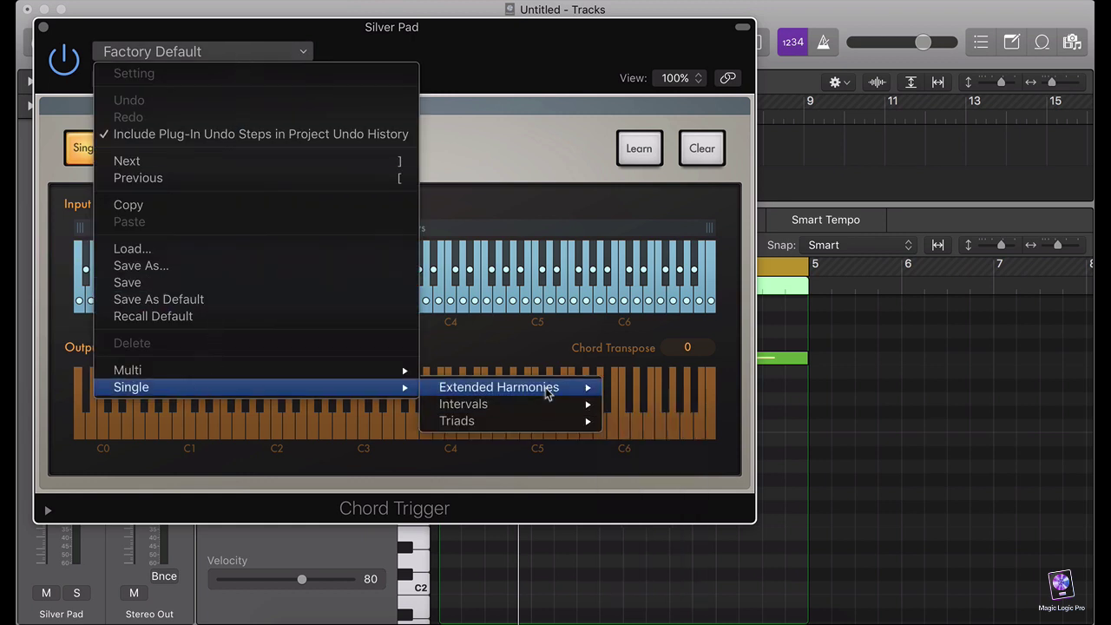
{"action": "mouse_move", "coordinate": [590, 390]}
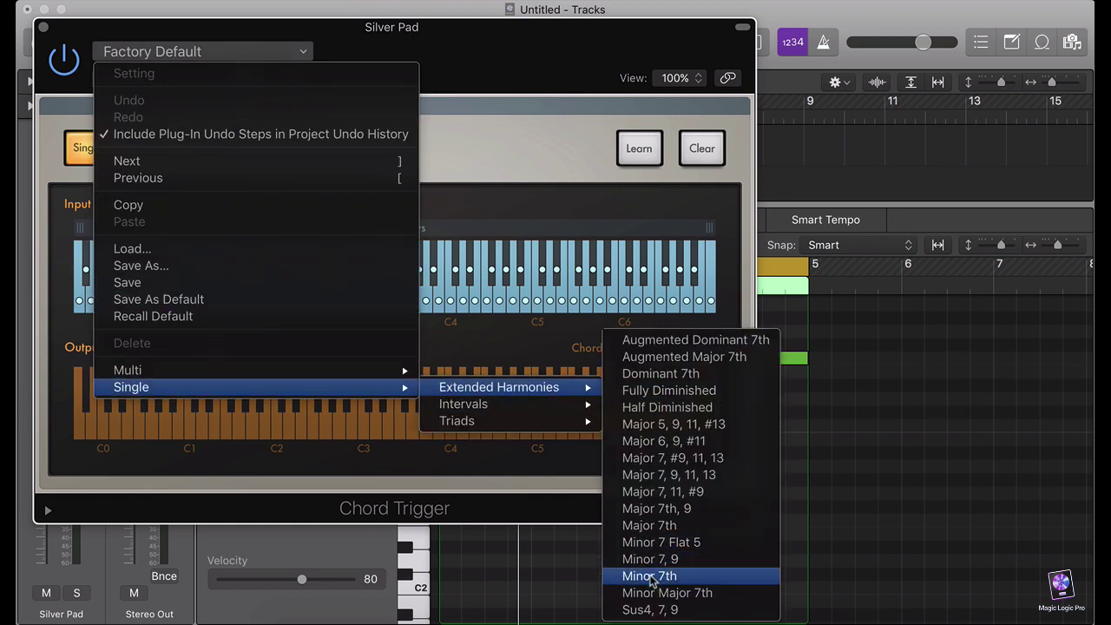
{"action": "left_click", "coordinate": [650, 559]}
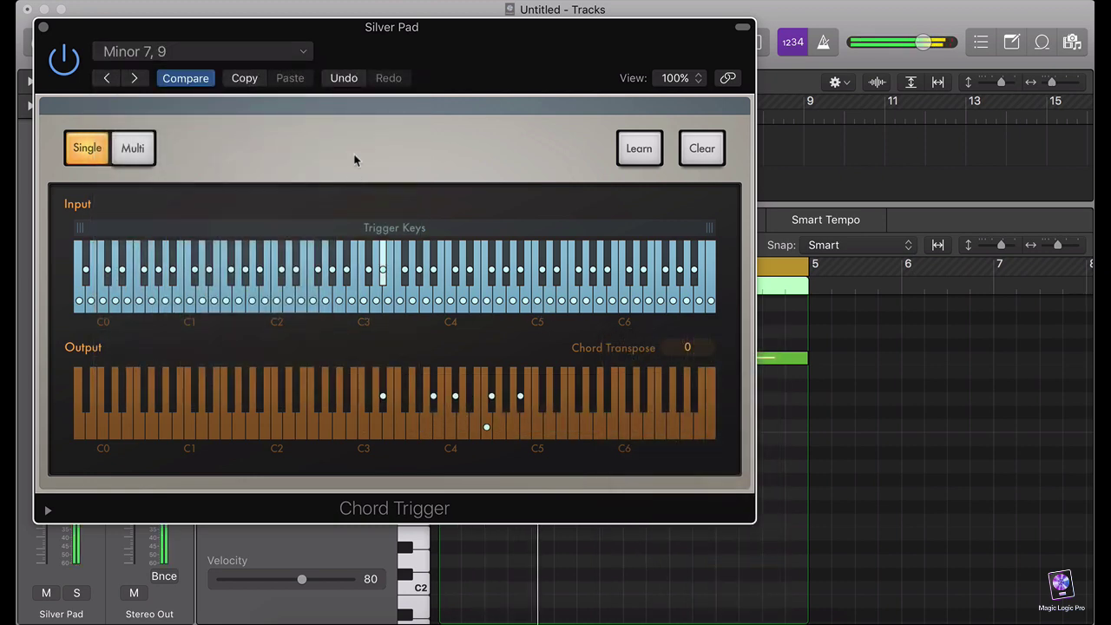
Lower the system volume, close Chord Trigger, and stop playback.
{"action": "key", "text": "XF86AudioLowerVolume"}
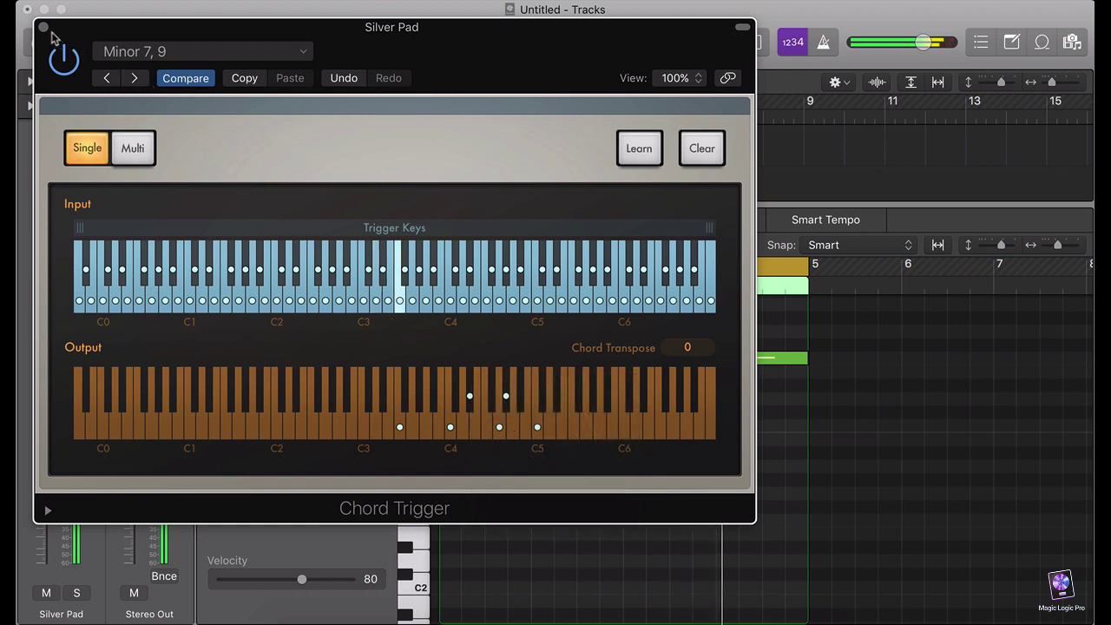
{"action": "left_click", "coordinate": [43, 30]}
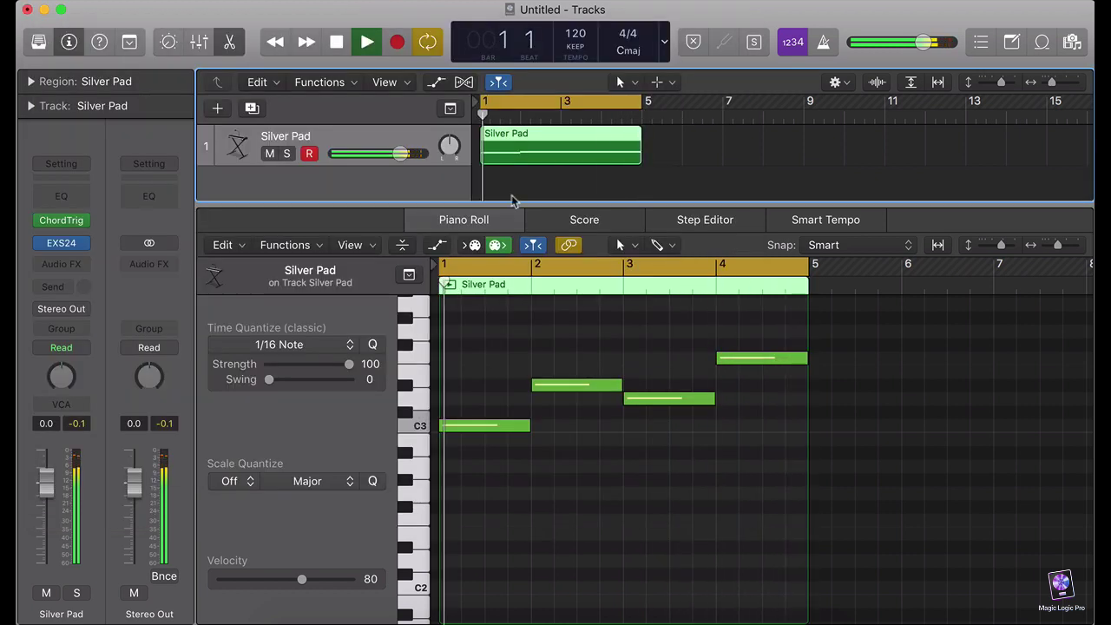
{"action": "key", "text": "space"}
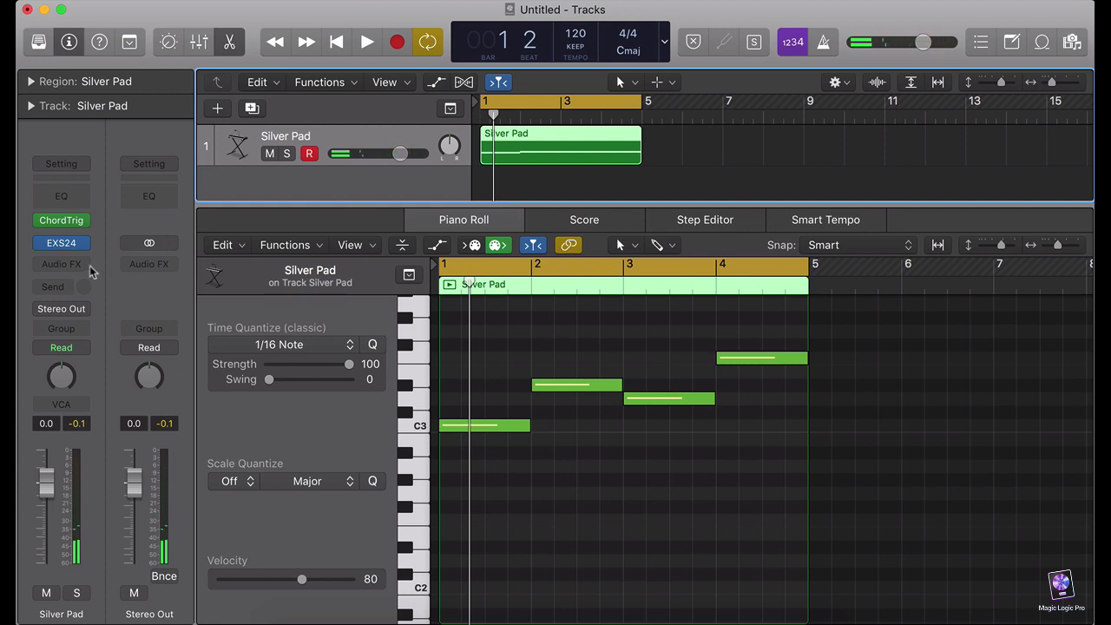
Reopen the EXS24 and set mod slot 4's destination to ---.
{"action": "left_click", "coordinate": [60, 243]}
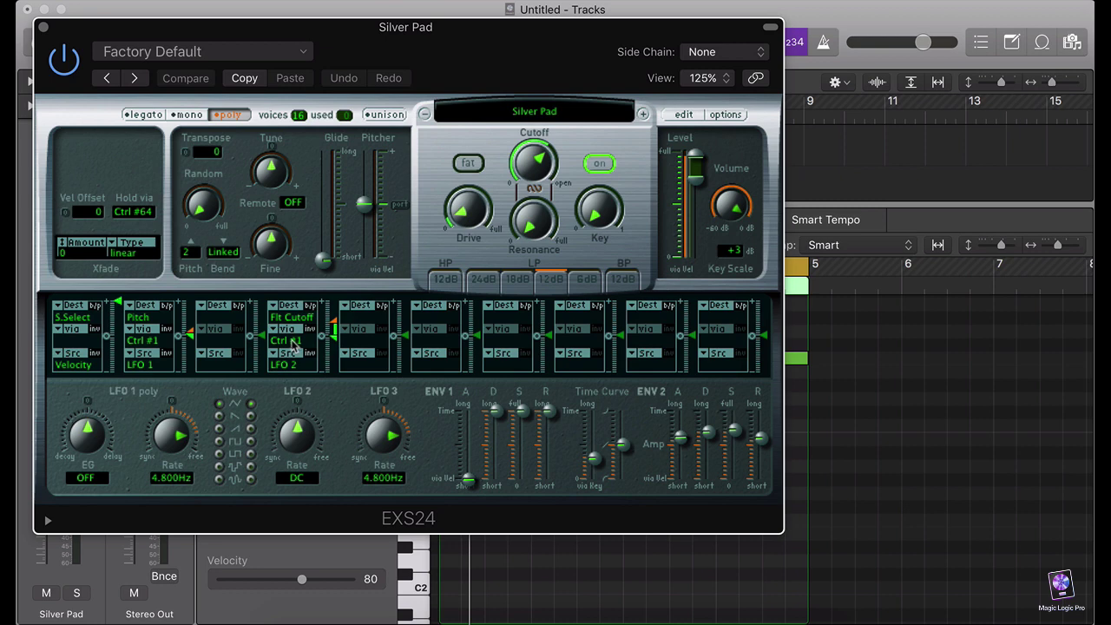
{"action": "left_click", "coordinate": [315, 318]}
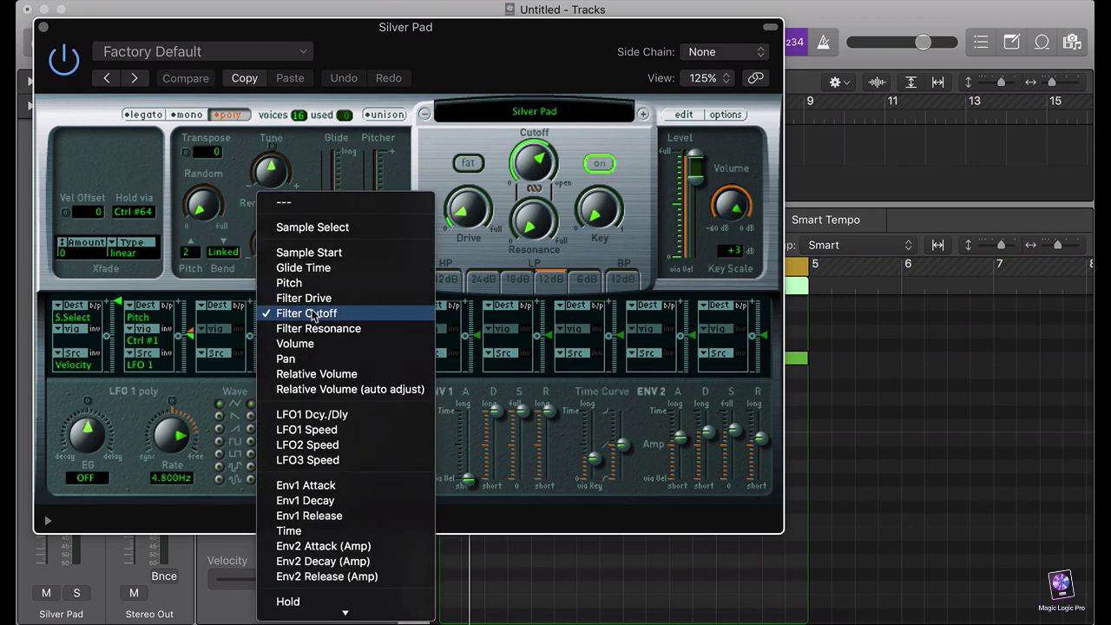
{"action": "left_click", "coordinate": [284, 201]}
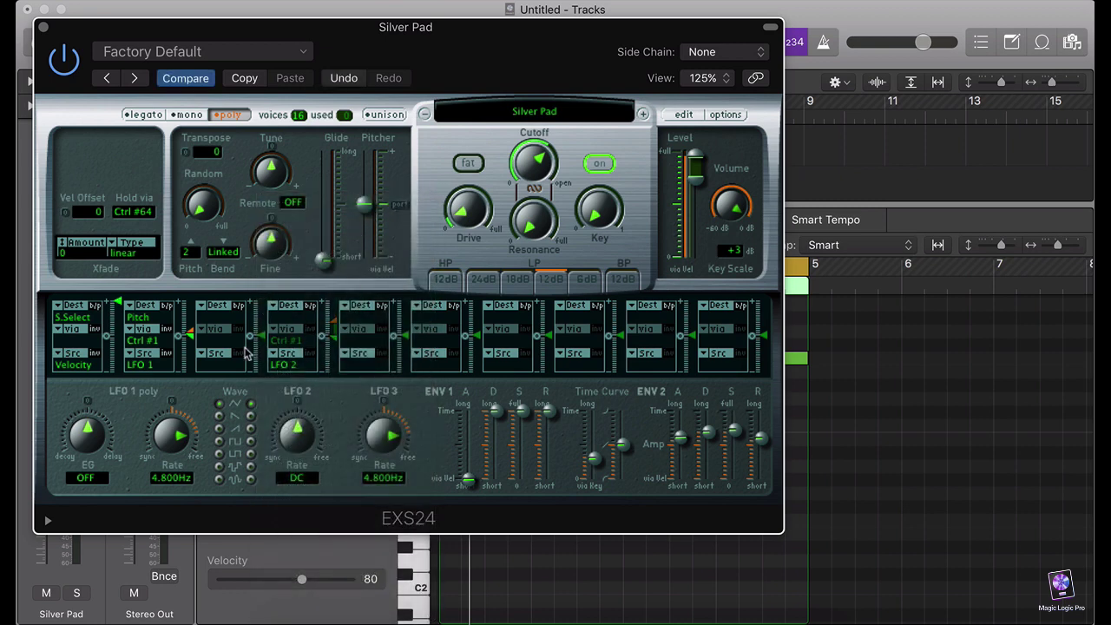
Toggle slot 2's pitch modulation off and on, and lower cutoff to about 44%.
{"action": "left_click", "coordinate": [167, 307]}
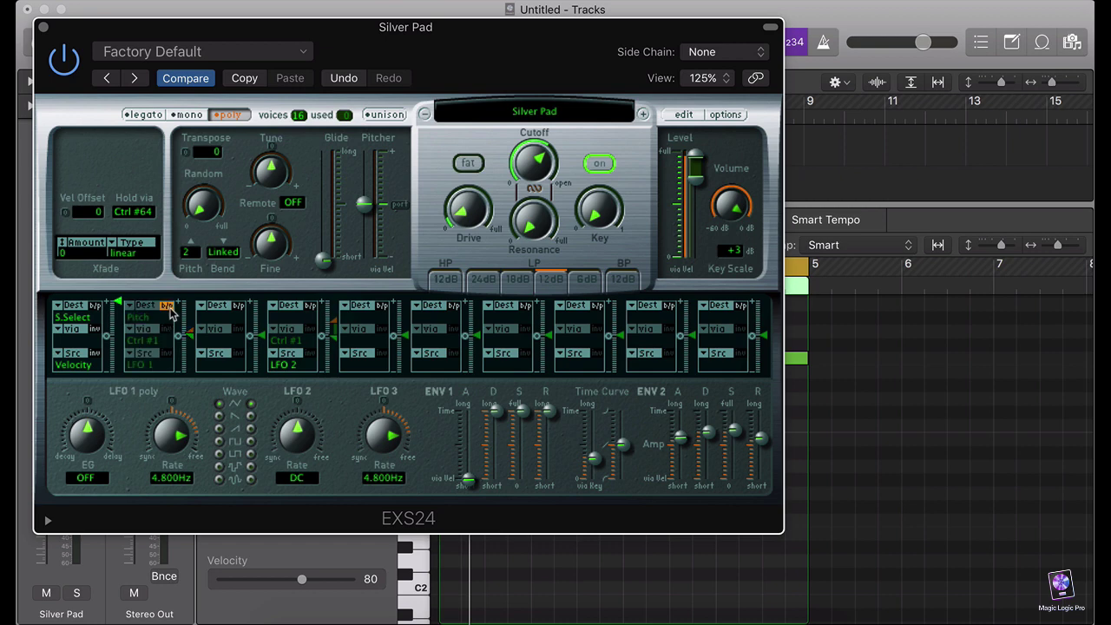
{"action": "left_click", "coordinate": [167, 306]}
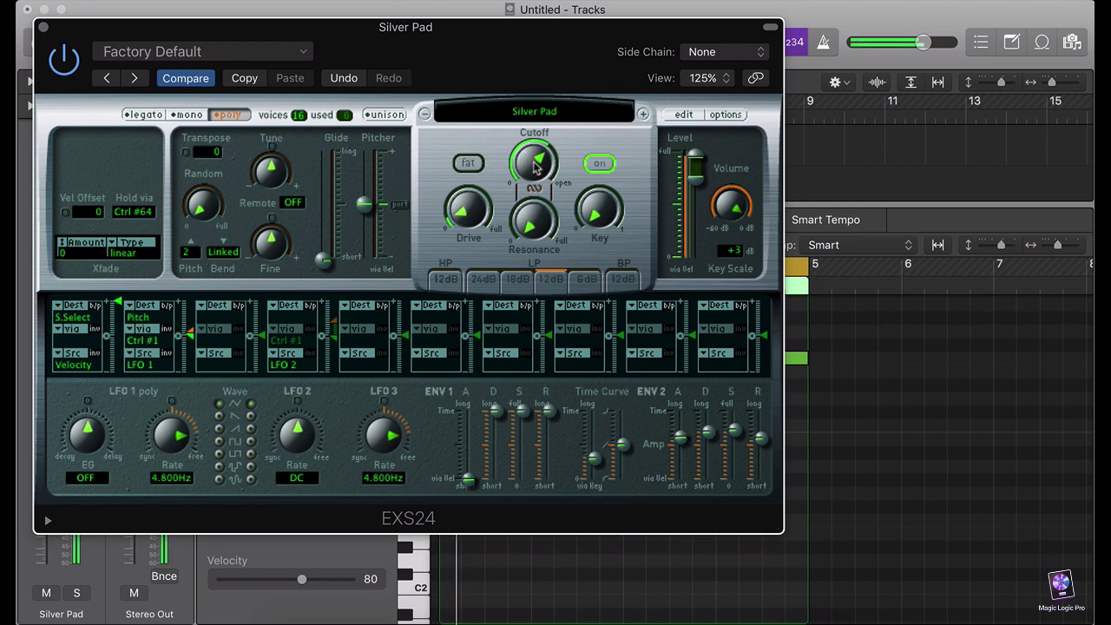
{"action": "mouse_move", "coordinate": [535, 168]}
{"action": "left_mouse_down"}
{"action": "mouse_move", "coordinate": [543, 204]}
{"action": "mouse_move", "coordinate": [533, 170]}
{"action": "left_mouse_up"}
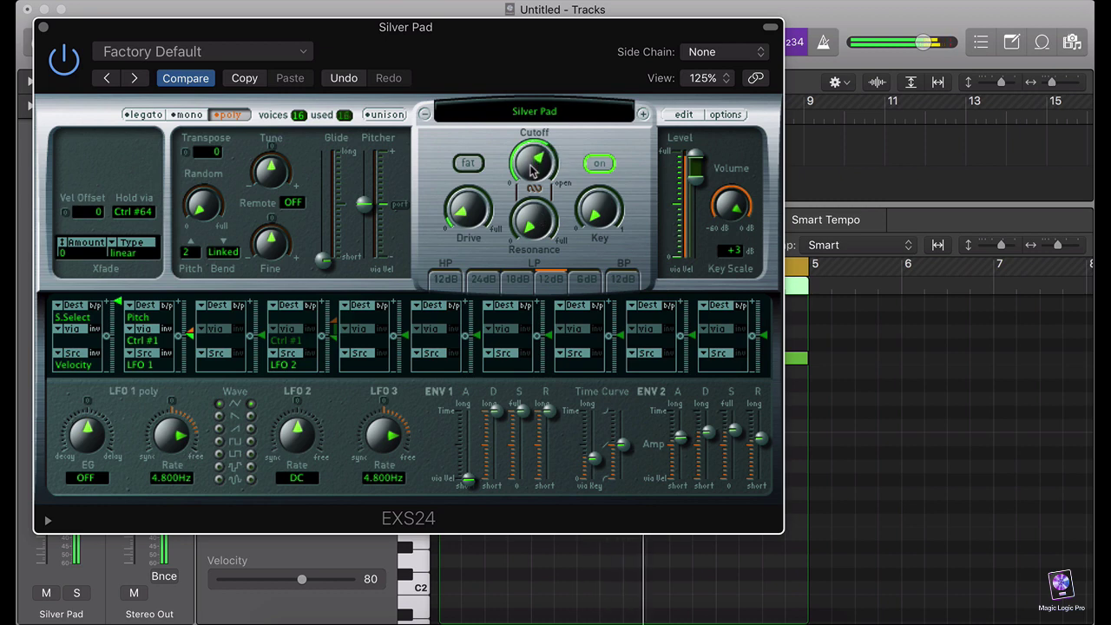
Route LFO 2 to Filter Cutoff in the last mod slot with a negative amount.
{"action": "left_click", "coordinate": [703, 309]}
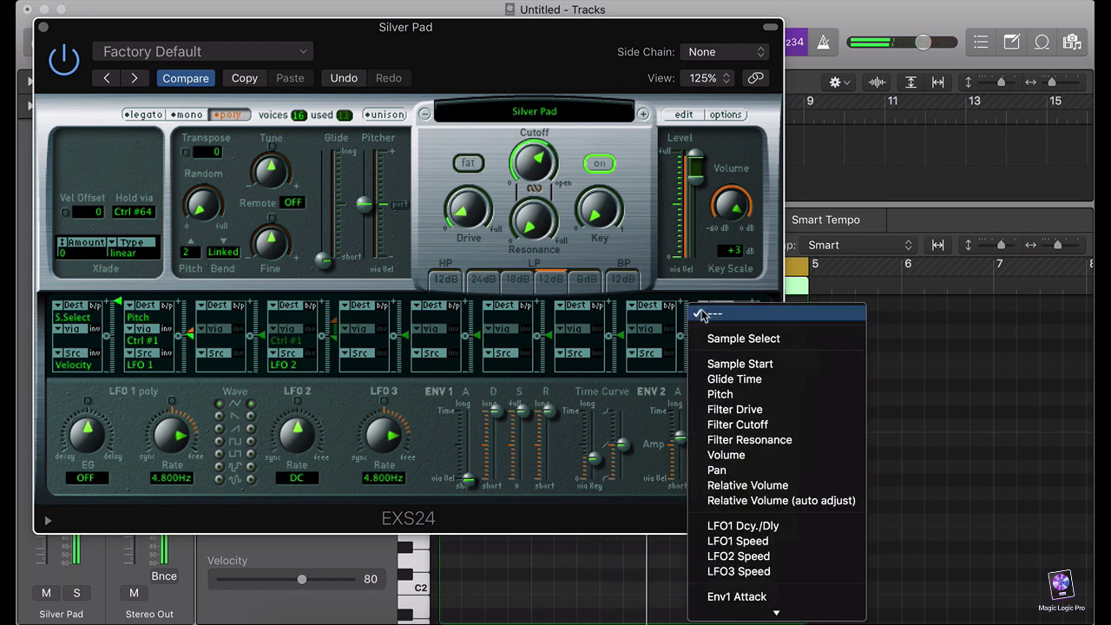
{"action": "left_click", "coordinate": [738, 425]}
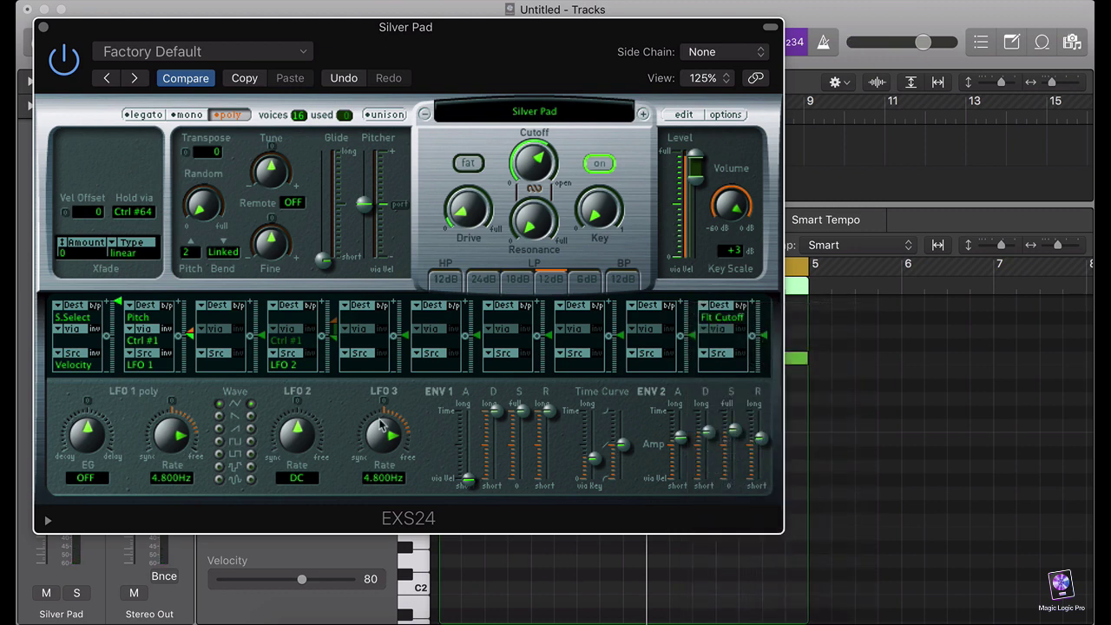
{"action": "left_click", "coordinate": [705, 354]}
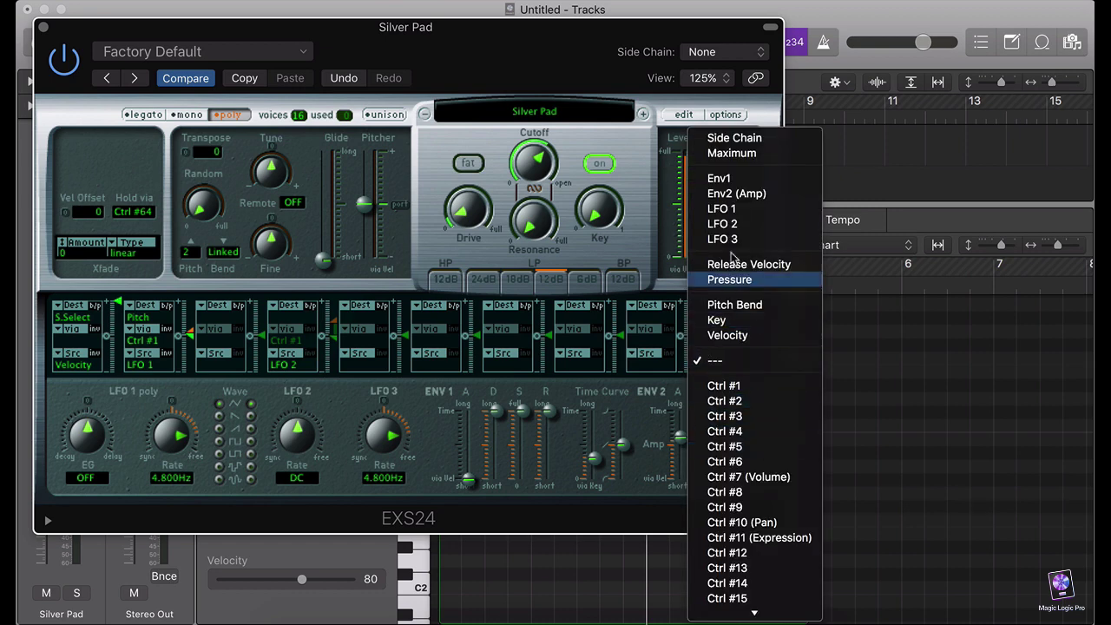
{"action": "left_click", "coordinate": [720, 218]}
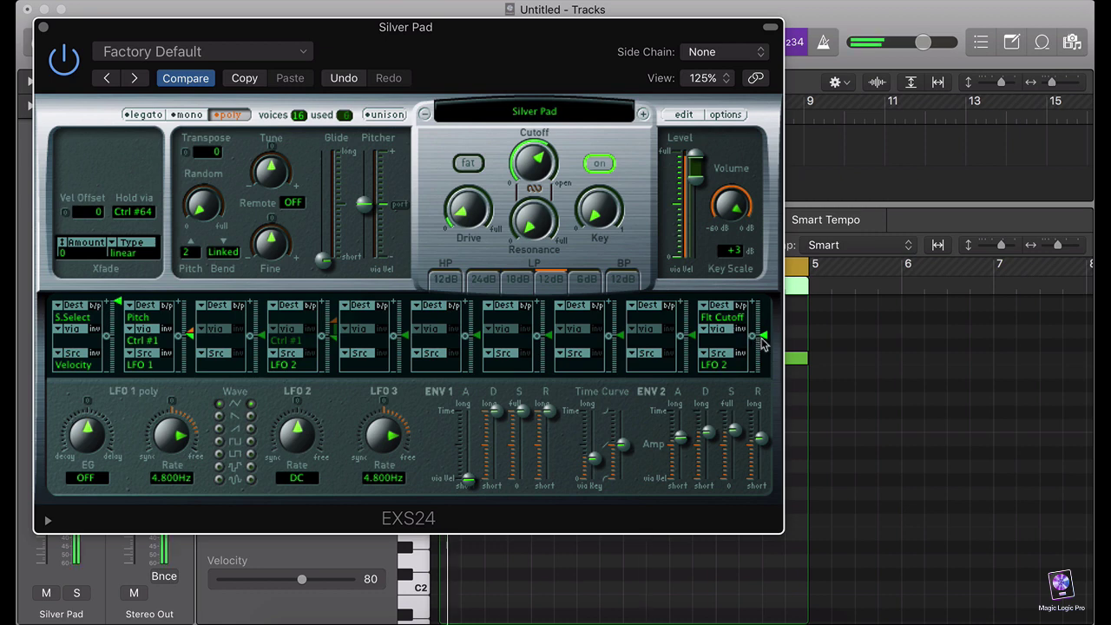
{"action": "mouse_move", "coordinate": [756, 345]}
{"action": "left_mouse_down"}
{"action": "mouse_move", "coordinate": [766, 368]}
{"action": "mouse_move", "coordinate": [766, 354]}
{"action": "left_mouse_up"}
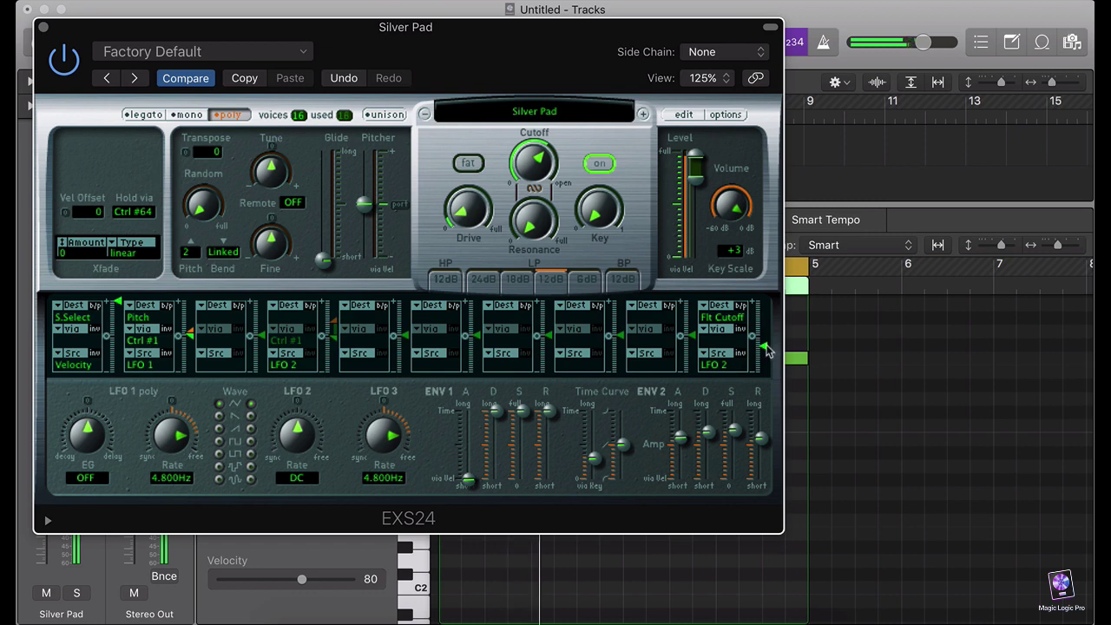
{"action": "mouse_move", "coordinate": [764, 348]}
{"action": "left_mouse_down"}
{"action": "mouse_move", "coordinate": [774, 392]}
{"action": "mouse_move", "coordinate": [773, 297]}
{"action": "mouse_move", "coordinate": [767, 332]}
{"action": "left_mouse_up"}
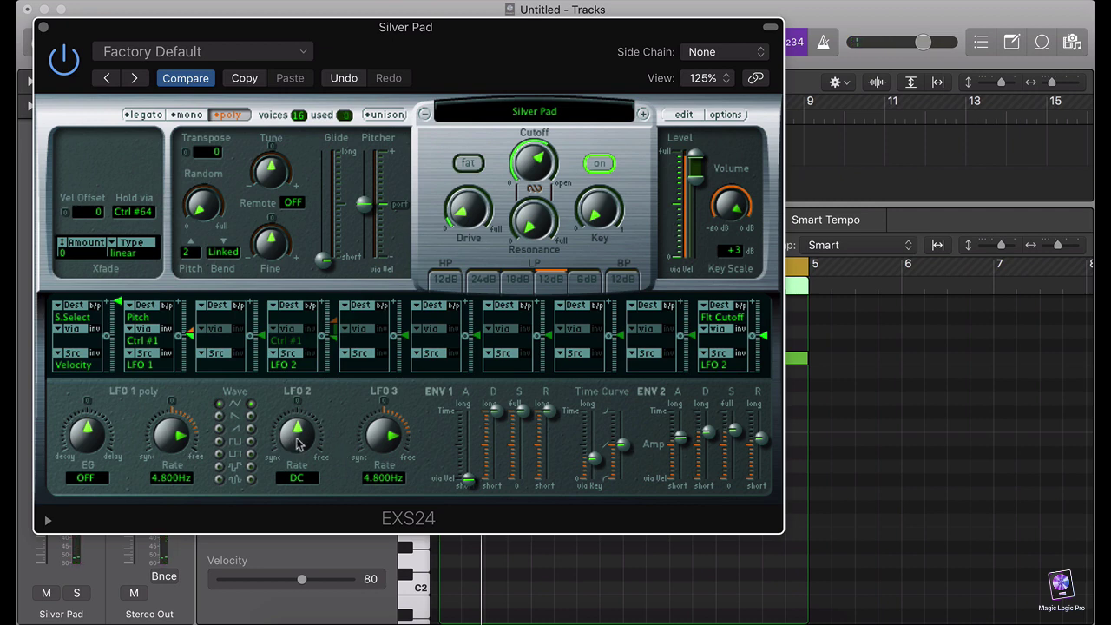
Raise the LFO 2 rate to 2.300Hz and set the cutoff modulation to about -24%.
{"action": "left_click_drag", "start_coordinate": [767, 337], "coordinate": [769, 349]}
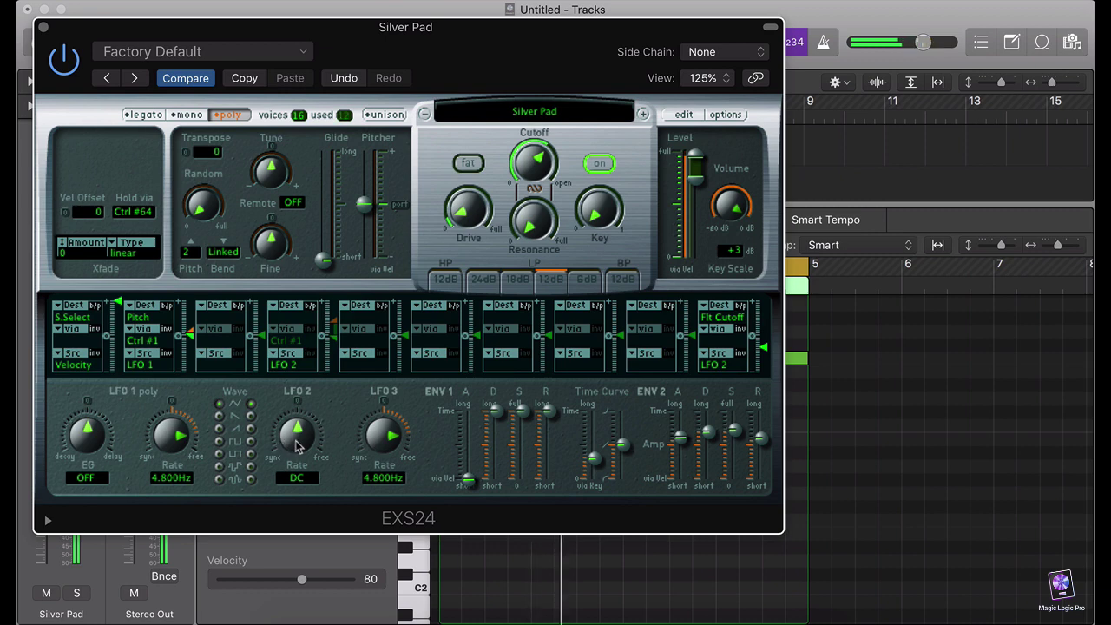
{"action": "mouse_move", "coordinate": [291, 443]}
{"action": "left_mouse_down"}
{"action": "mouse_move", "coordinate": [294, 416]}
{"action": "mouse_move", "coordinate": [299, 430]}
{"action": "left_mouse_up"}
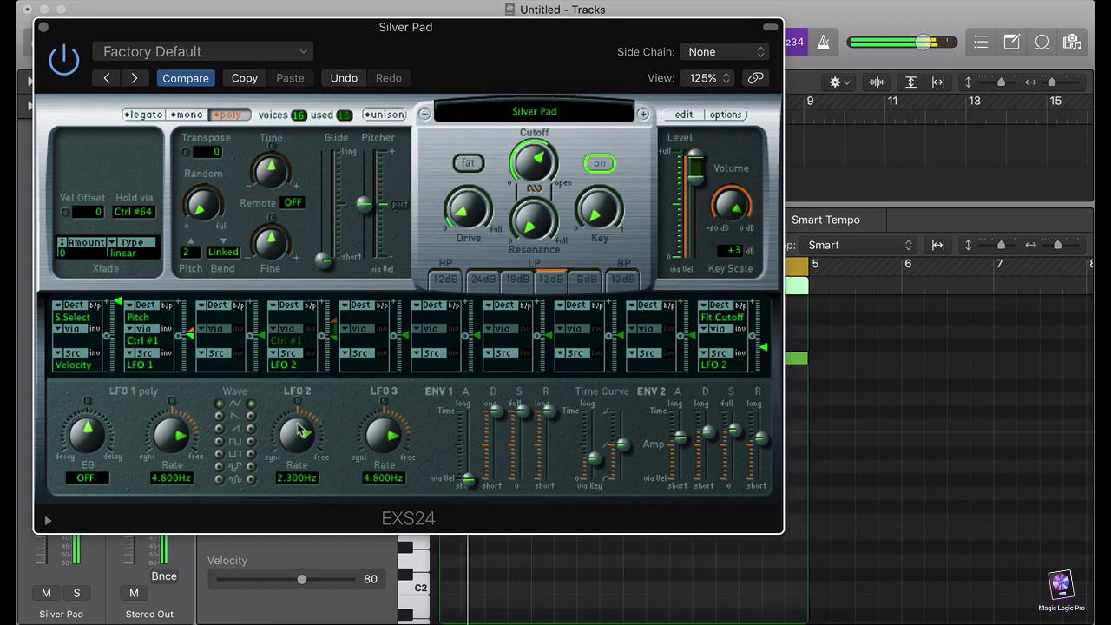
{"action": "mouse_move", "coordinate": [765, 348]}
{"action": "left_mouse_down"}
{"action": "mouse_move", "coordinate": [764, 310]}
{"action": "mouse_move", "coordinate": [769, 340]}
{"action": "left_mouse_up"}
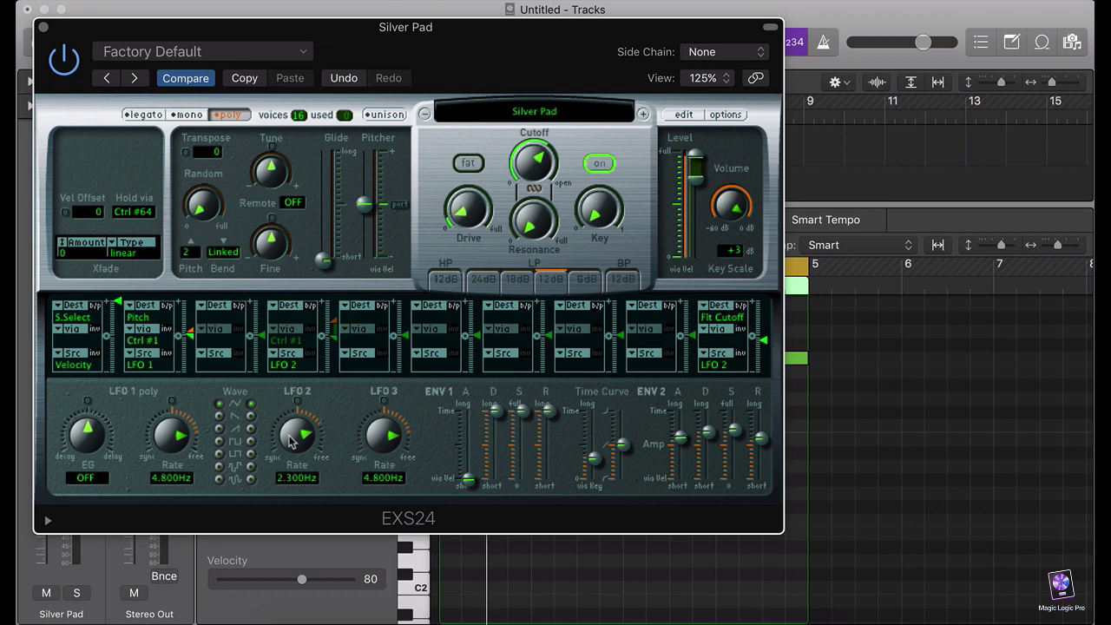
Insert a Modulator MIDI effect after Chord Trigger and set the Silver Pad fader to -2.4 dB.
{"action": "left_click", "coordinate": [42, 28]}
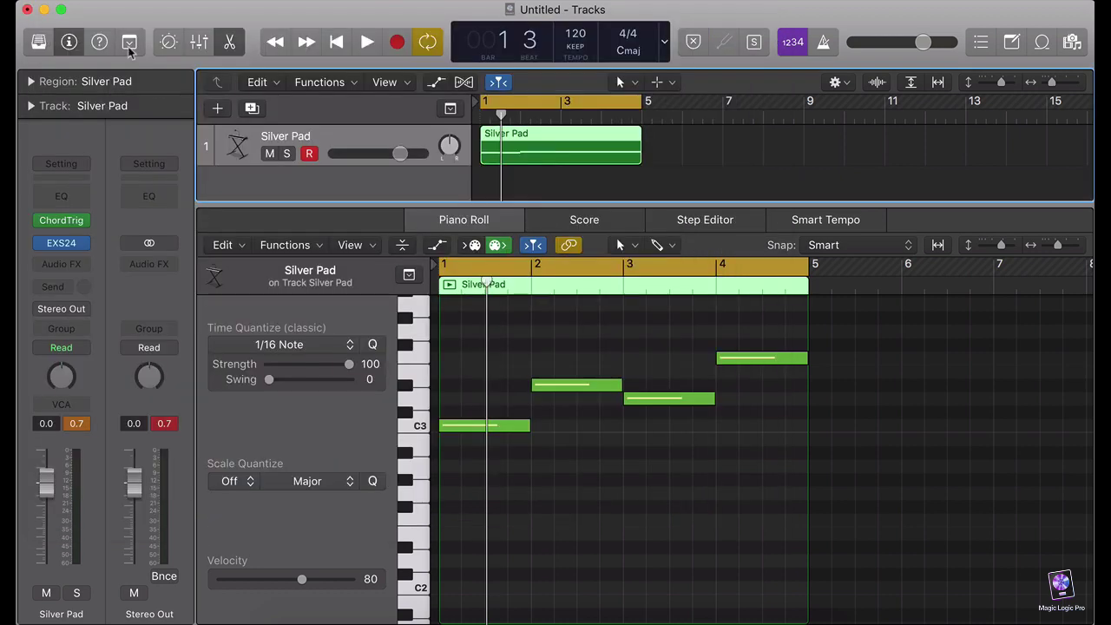
{"action": "left_click", "coordinate": [84, 225]}
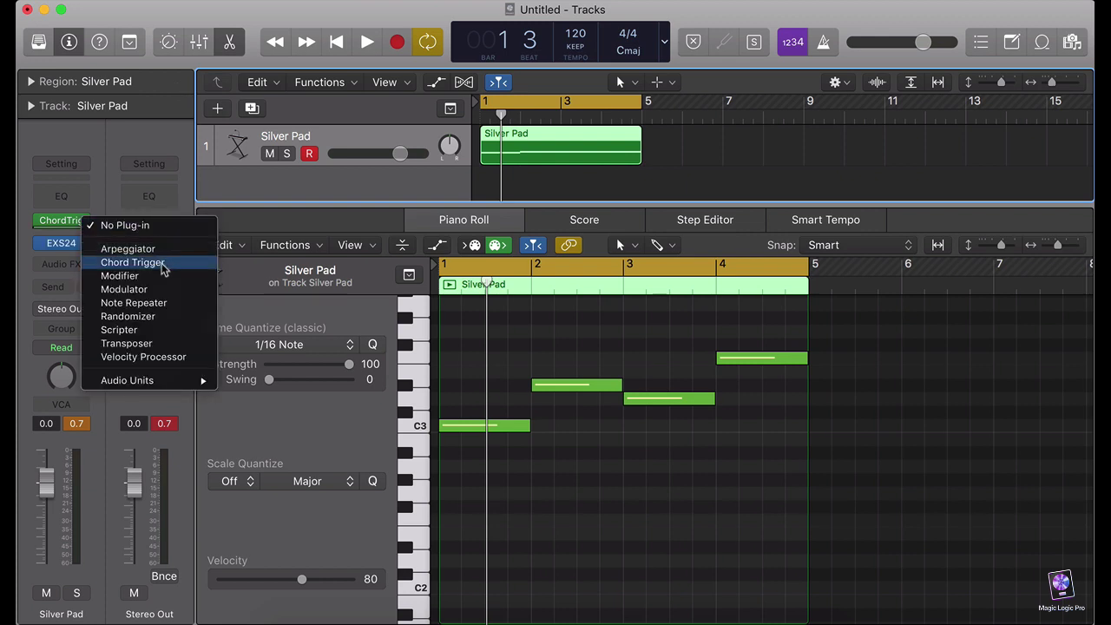
{"action": "left_click", "coordinate": [154, 290]}
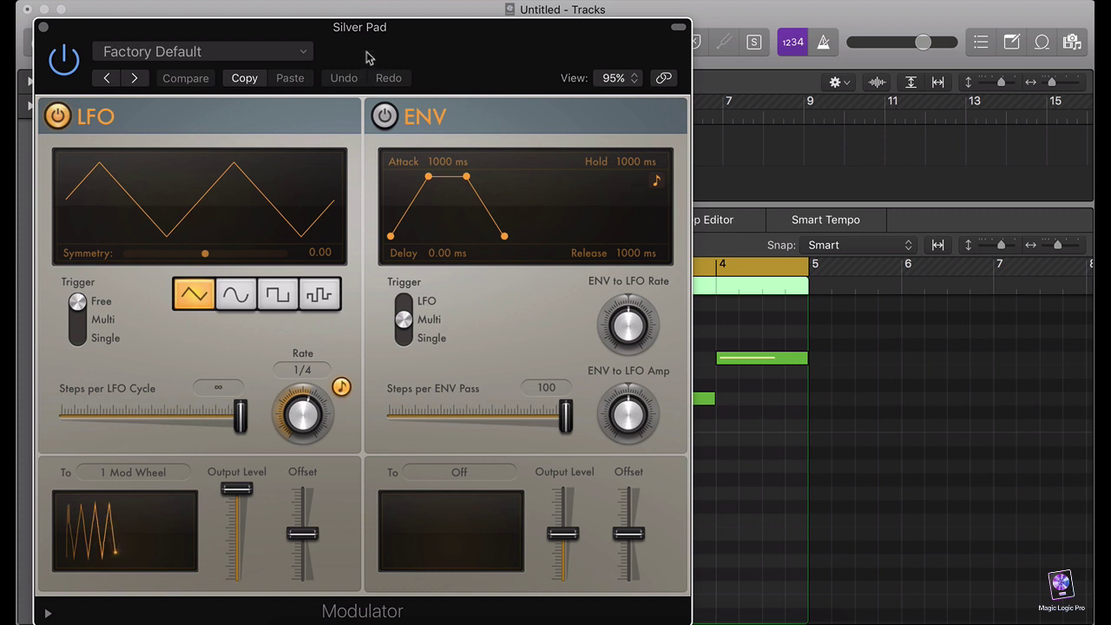
{"action": "left_click_drag", "start_coordinate": [365, 58], "coordinate": [572, 52]}
{"action": "left_click", "coordinate": [162, 425]}
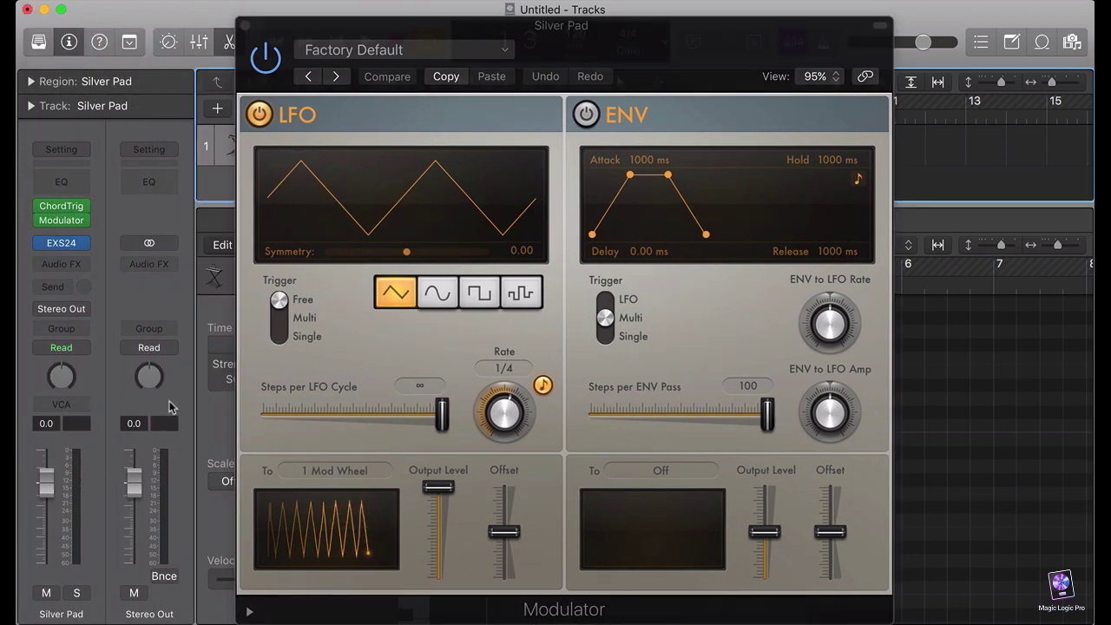
{"action": "left_click_drag", "start_coordinate": [47, 486], "coordinate": [50, 505]}
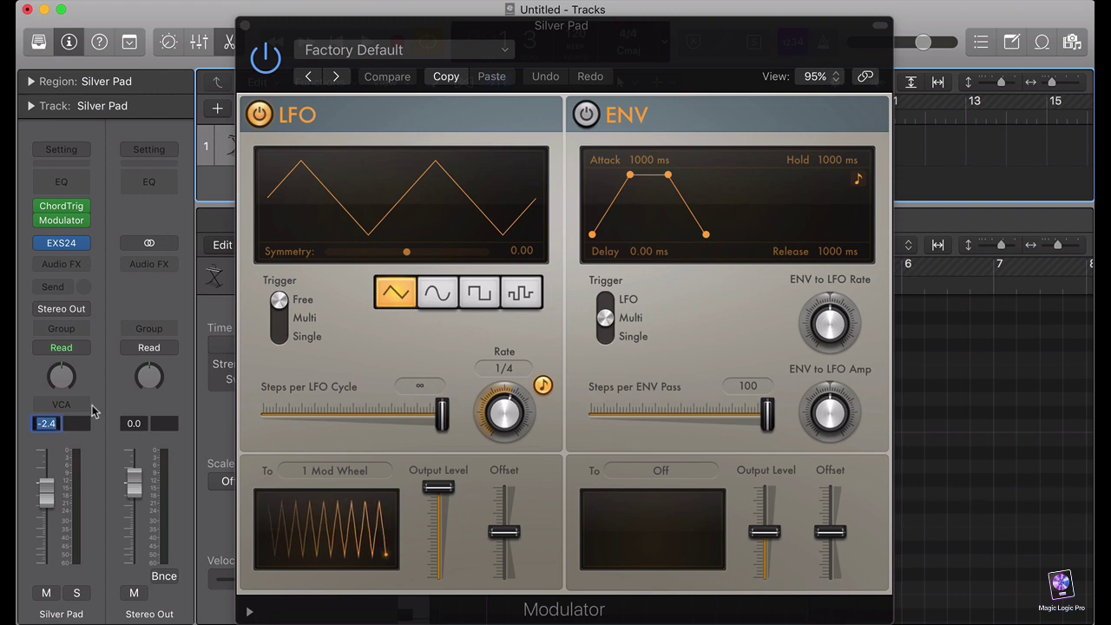
Set the Modulator LFO target to Learn, then move the EXS24 LFO 2 Rate knob to assign it.
{"action": "left_click", "coordinate": [65, 244]}
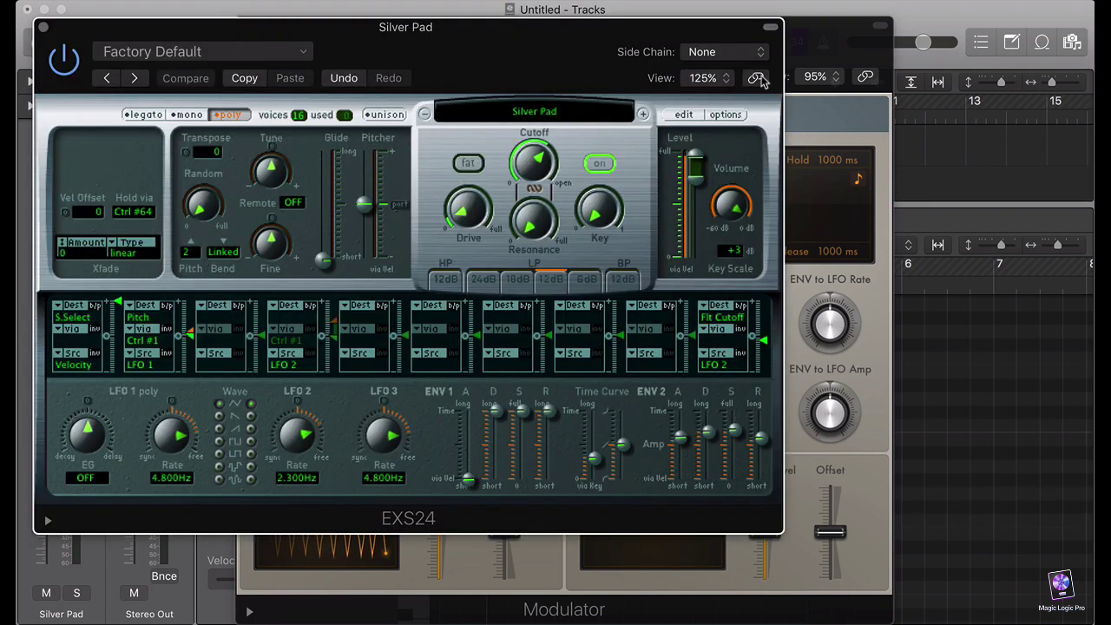
{"action": "left_click", "coordinate": [793, 56]}
{"action": "left_click_drag", "start_coordinate": [546, 17], "coordinate": [800, 17]}
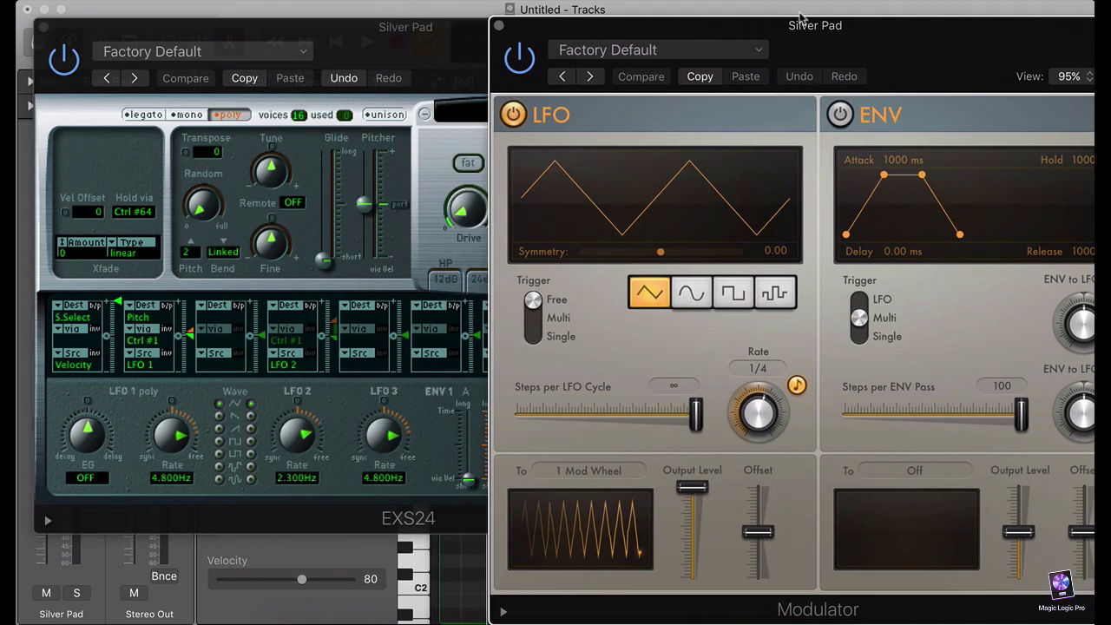
{"action": "left_click", "coordinate": [586, 470]}
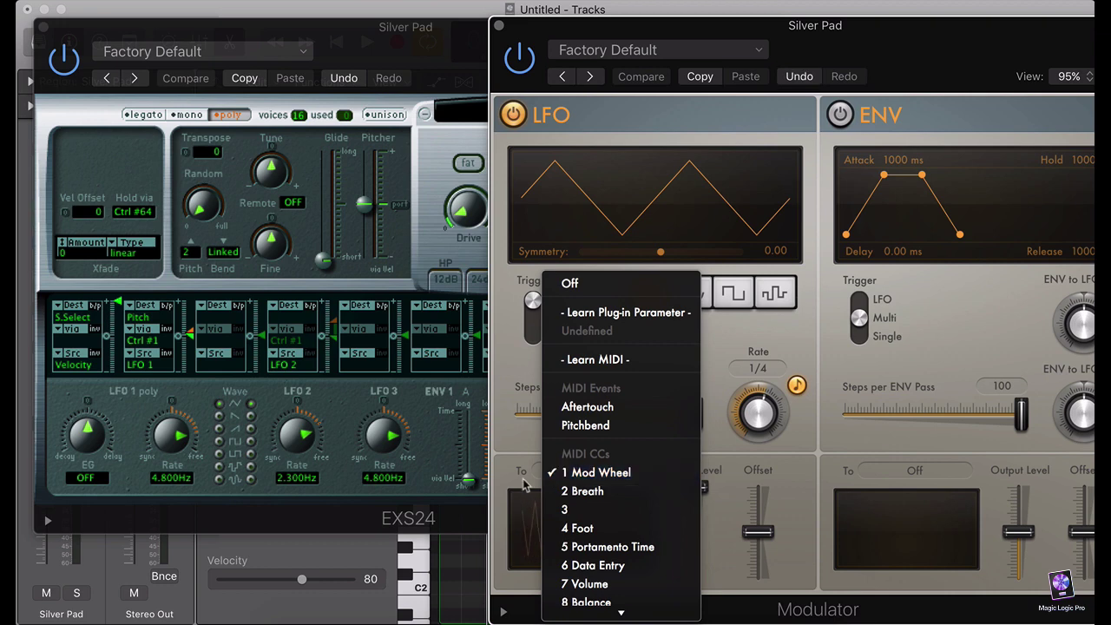
{"action": "left_click", "coordinate": [566, 476]}
{"action": "left_click", "coordinate": [547, 473]}
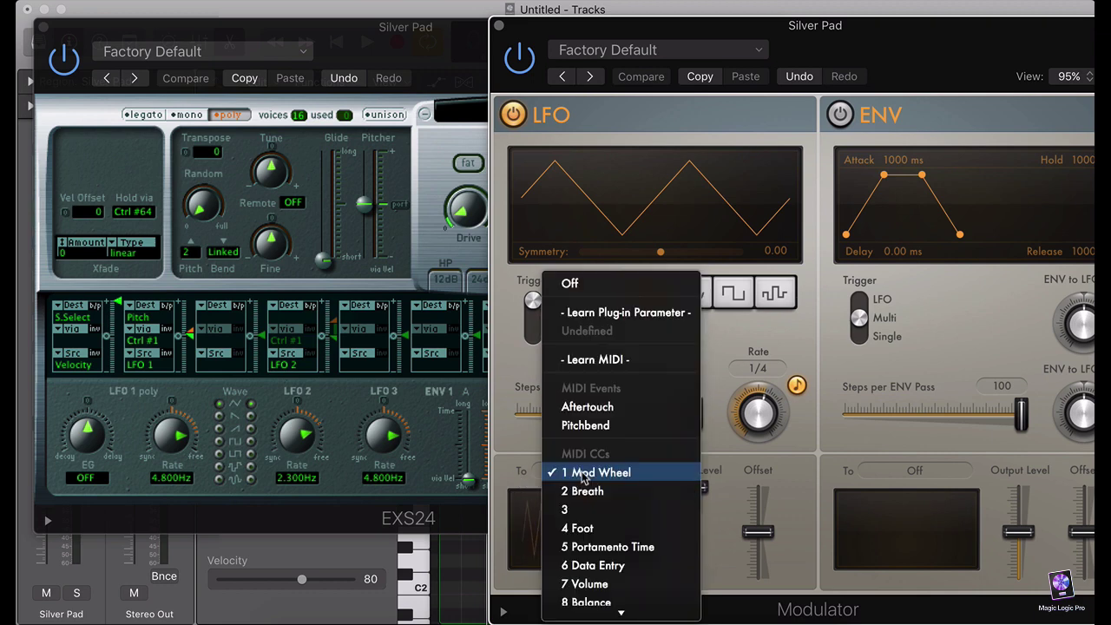
{"action": "left_click", "coordinate": [628, 314]}
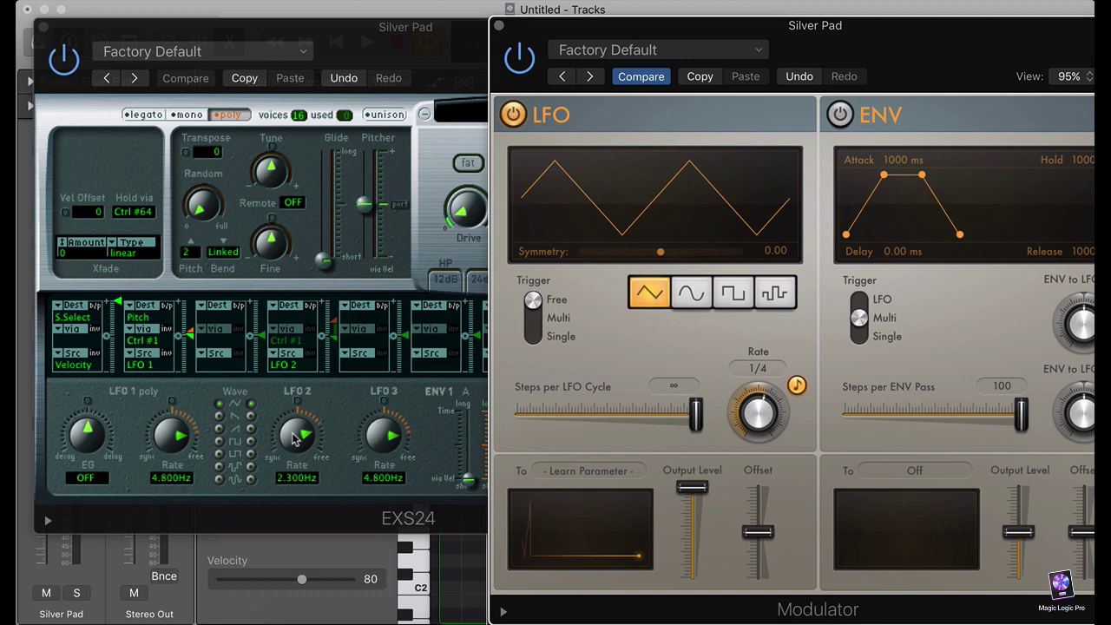
{"action": "left_click_drag", "start_coordinate": [295, 438], "coordinate": [296, 456]}
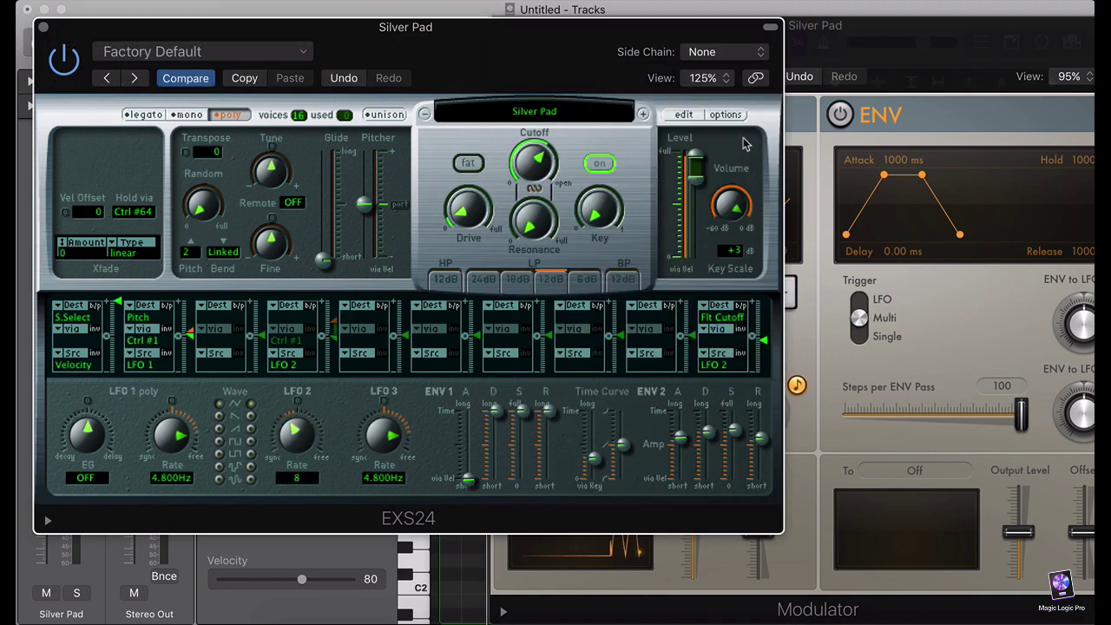
Set the Modulator LFO output level to 45% and offset to 33%, then try another synced rate.
{"action": "left_click", "coordinate": [933, 36]}
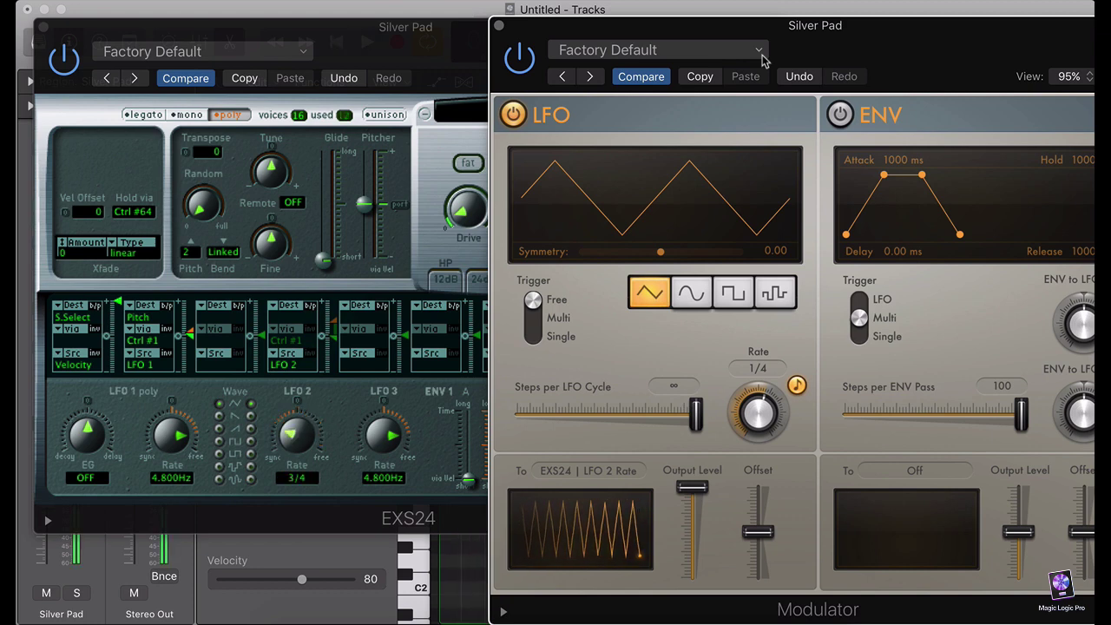
{"action": "mouse_move", "coordinate": [694, 502]}
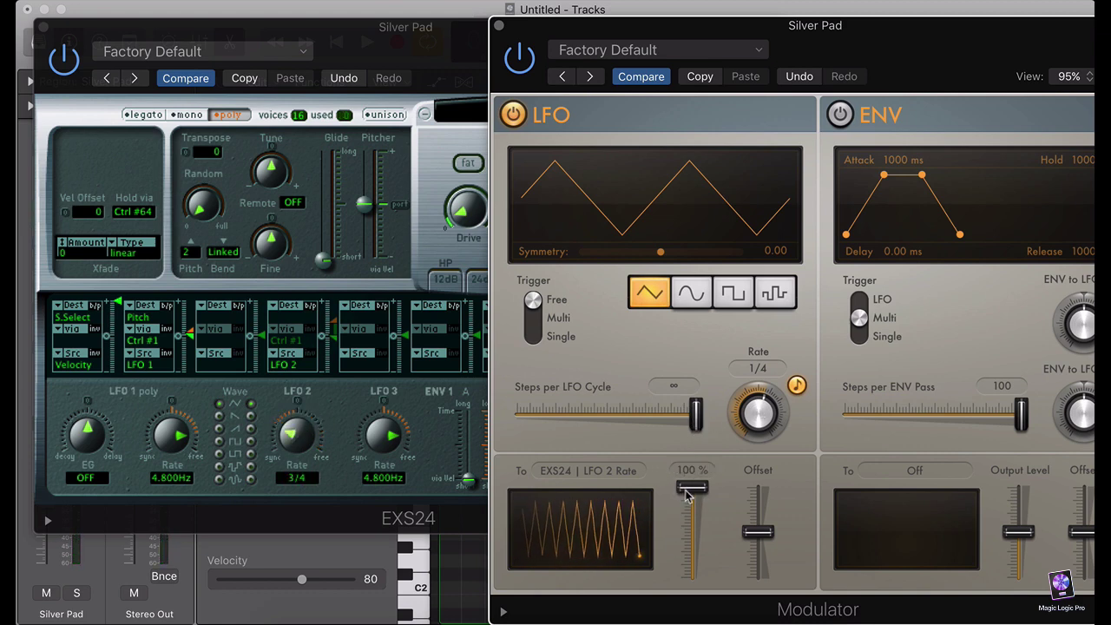
{"action": "left_click_drag", "start_coordinate": [686, 493], "coordinate": [686, 552]}
{"action": "mouse_move", "coordinate": [769, 533]}
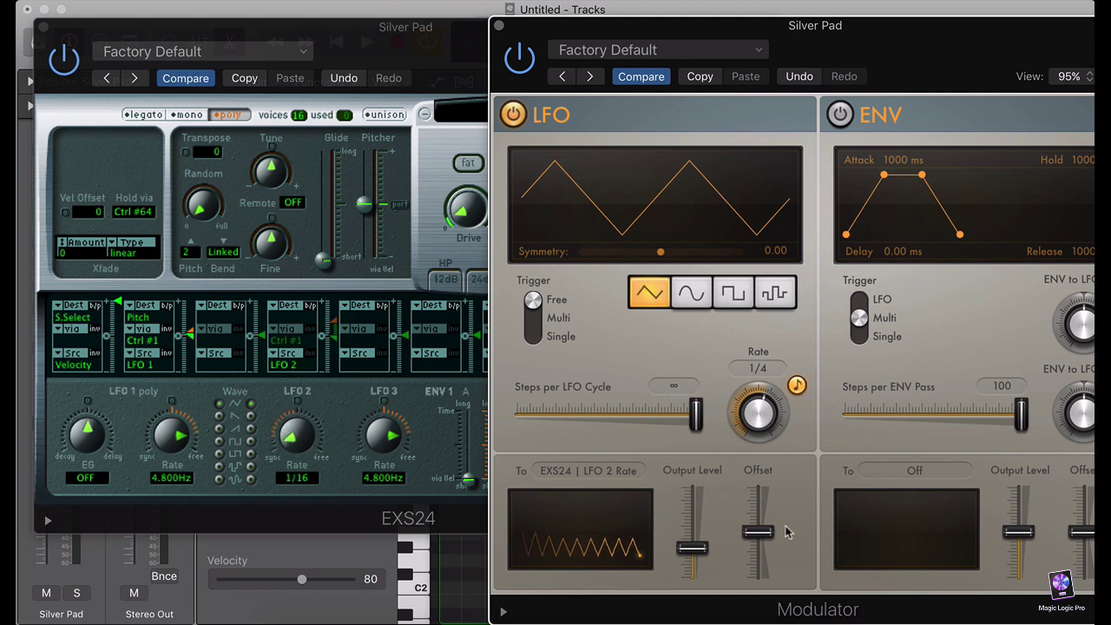
{"action": "left_click_drag", "start_coordinate": [758, 531], "coordinate": [758, 552]}
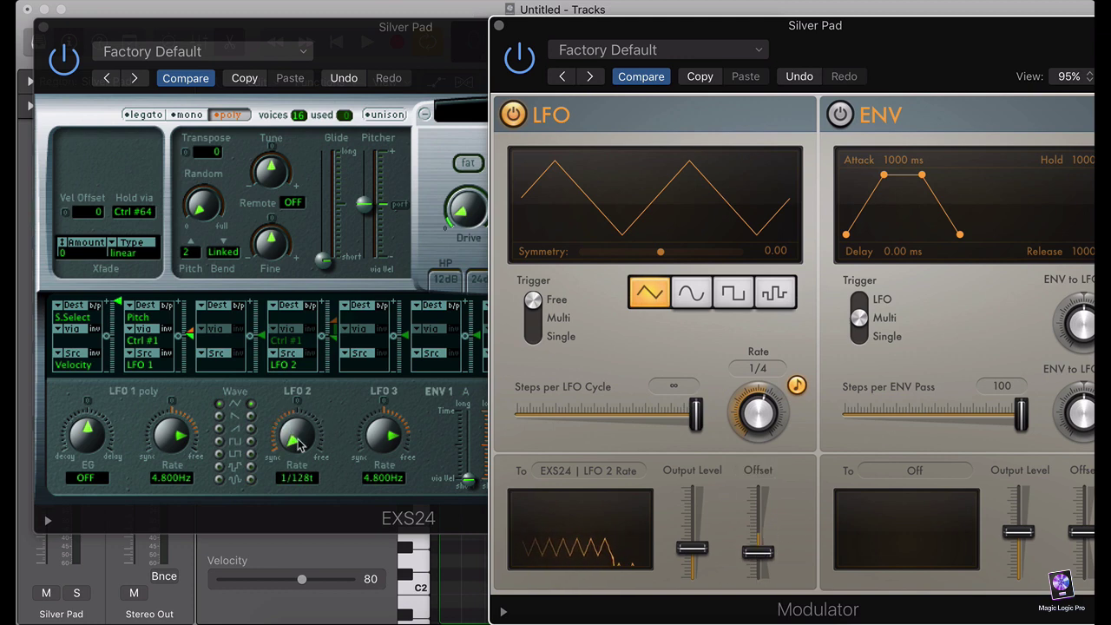
{"action": "left_click_drag", "start_coordinate": [761, 555], "coordinate": [763, 522]}
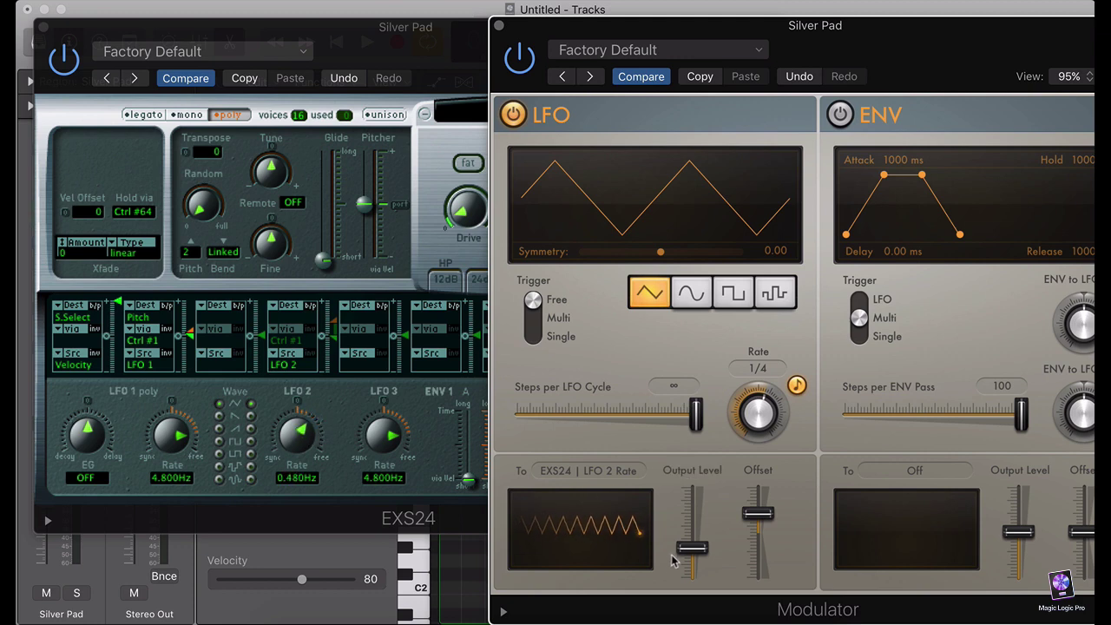
{"action": "mouse_move", "coordinate": [757, 419]}
{"action": "left_mouse_down"}
{"action": "mouse_move", "coordinate": [753, 439]}
{"action": "mouse_move", "coordinate": [755, 410]}
{"action": "left_mouse_up"}
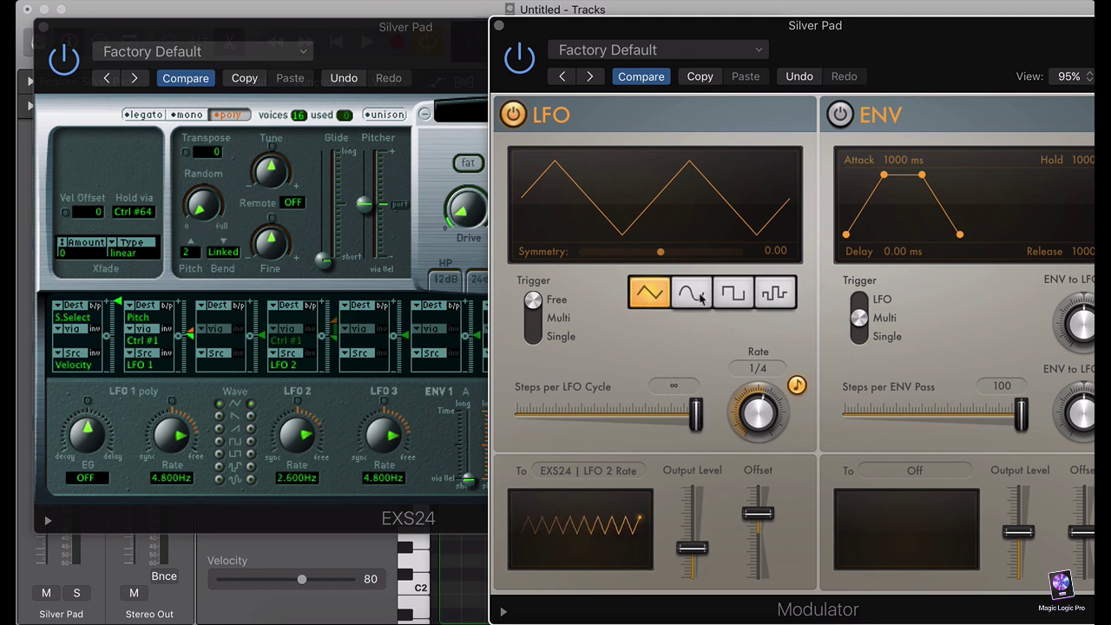
Set the LFO to 8 steps per cycle, then give EXS24's LFO 2 about -7.6% on filter cutoff.
{"action": "left_click_drag", "start_coordinate": [698, 423], "coordinate": [545, 414]}
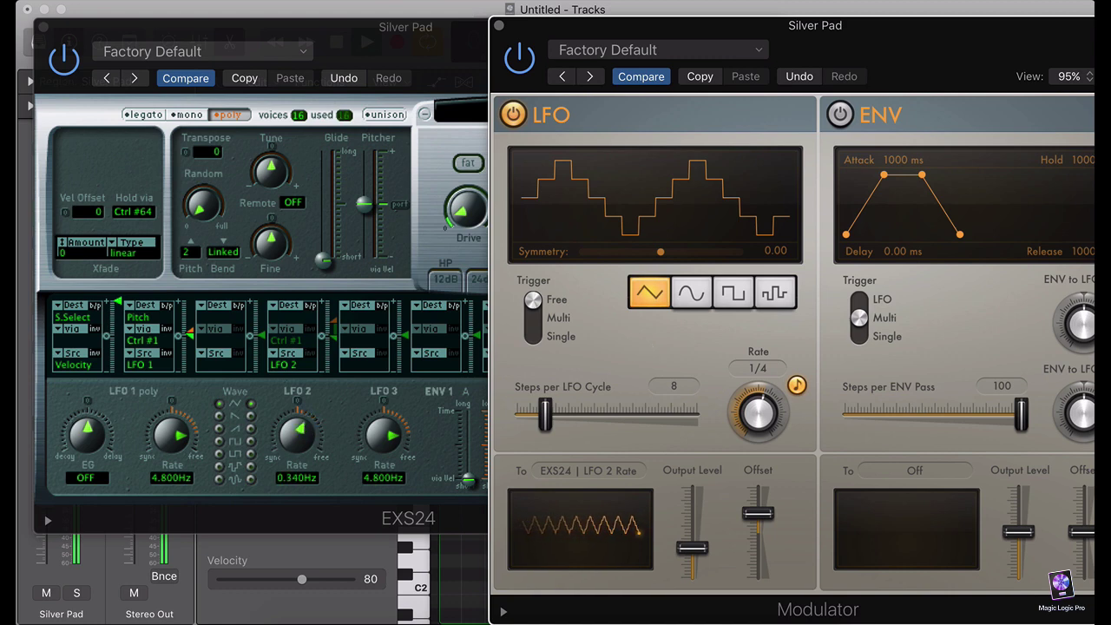
{"action": "left_click", "coordinate": [500, 29]}
{"action": "left_click_drag", "start_coordinate": [761, 339], "coordinate": [764, 340]}
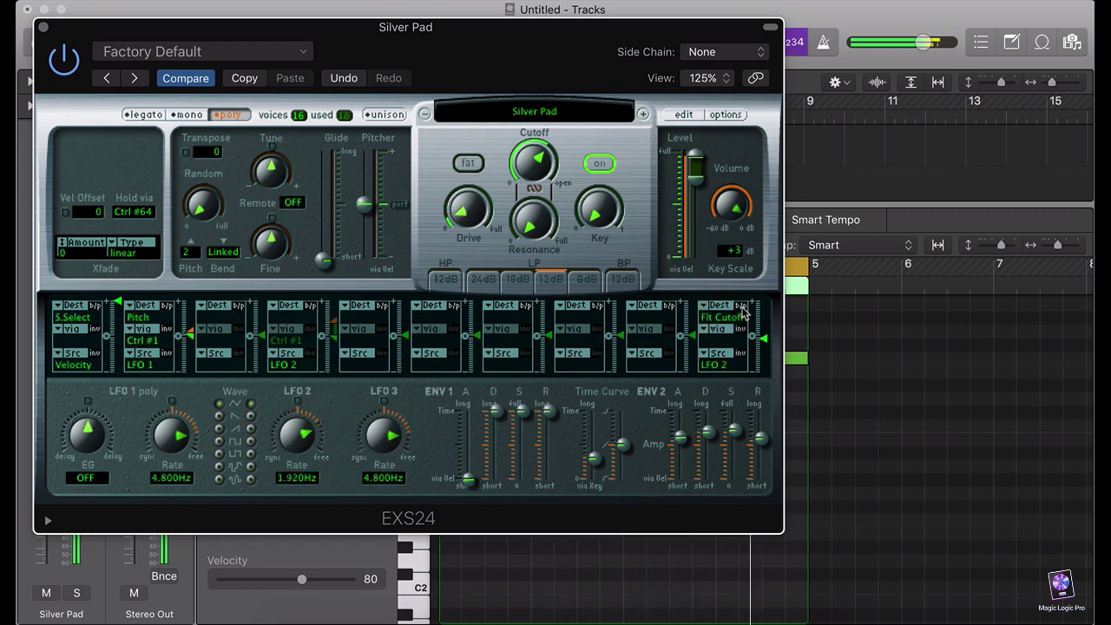
Bypass and re-enable the LFO 2-to-cutoff slot twice to compare, leaving it active at about -6.1%.
{"action": "left_click", "coordinate": [742, 305]}
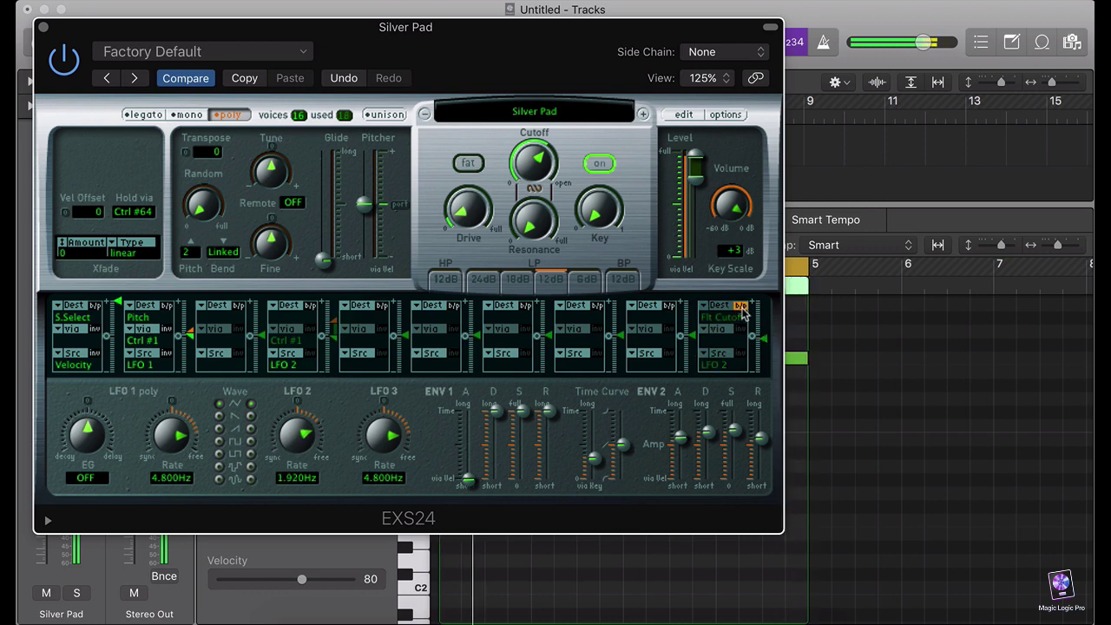
{"action": "left_click", "coordinate": [741, 307]}
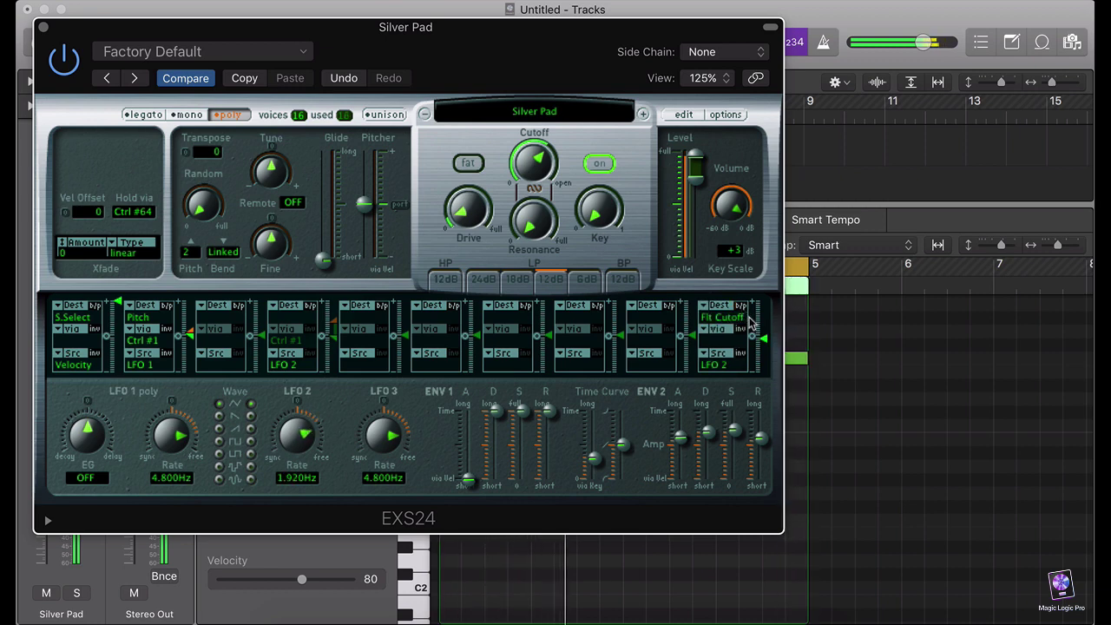
{"action": "mouse_move", "coordinate": [770, 346]}
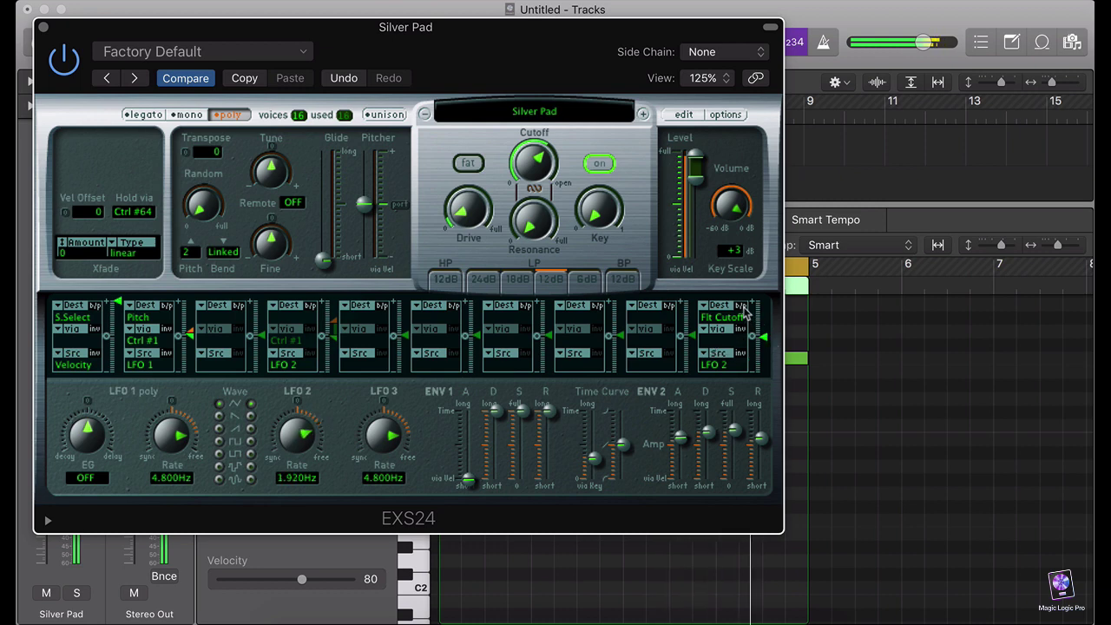
{"action": "left_click", "coordinate": [742, 308]}
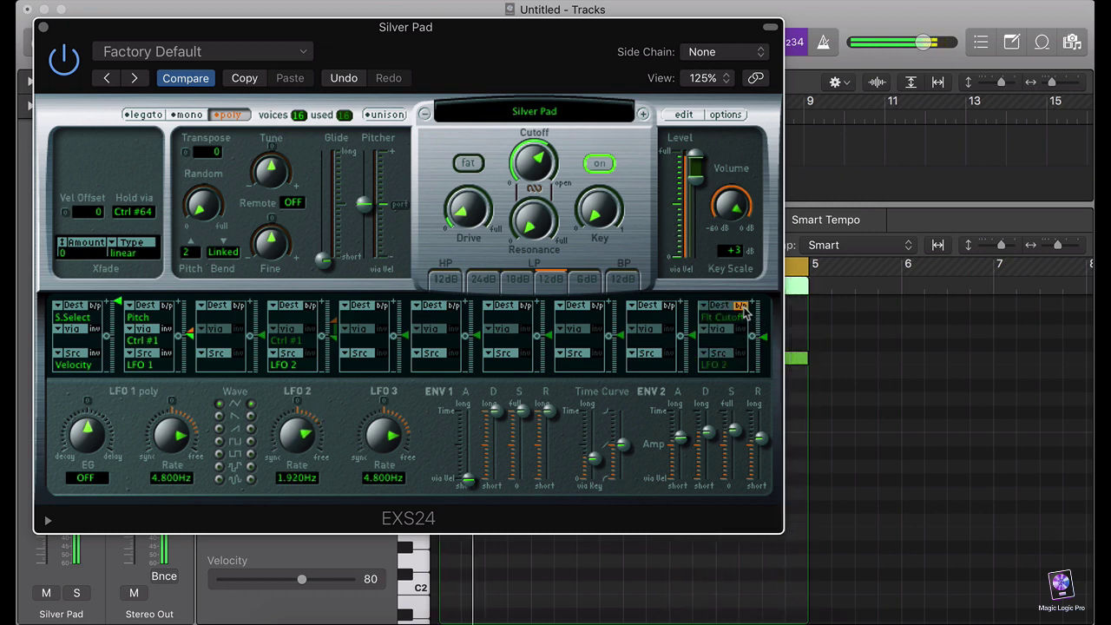
{"action": "left_click", "coordinate": [743, 307]}
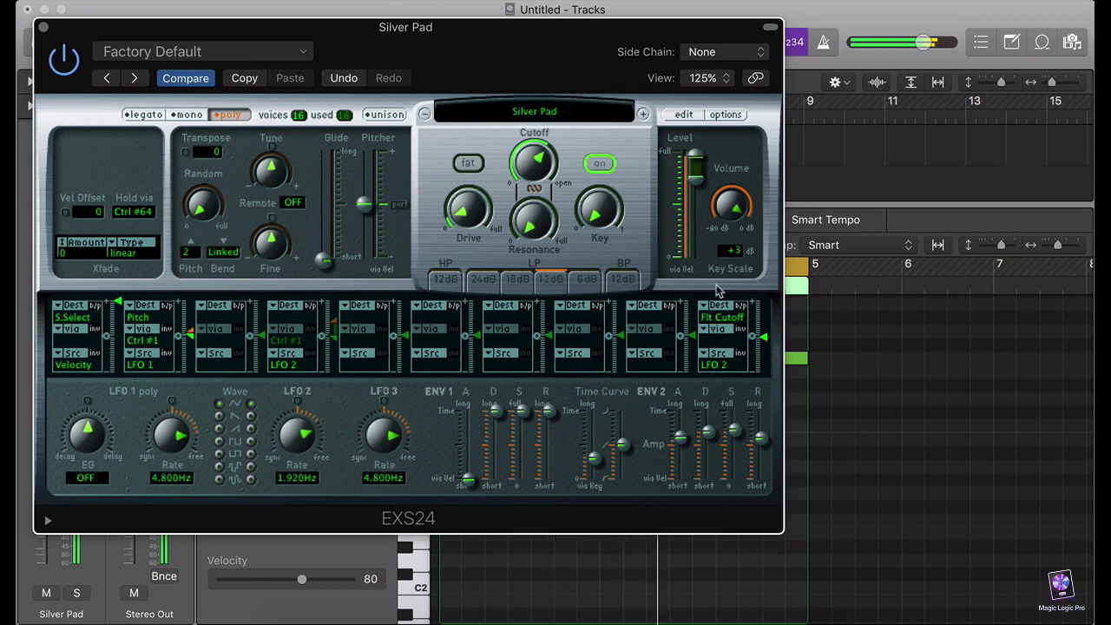
Open the Modulator and EXS24 windows and reposition the Modulator so it shows fully.
{"action": "left_click", "coordinate": [42, 27]}
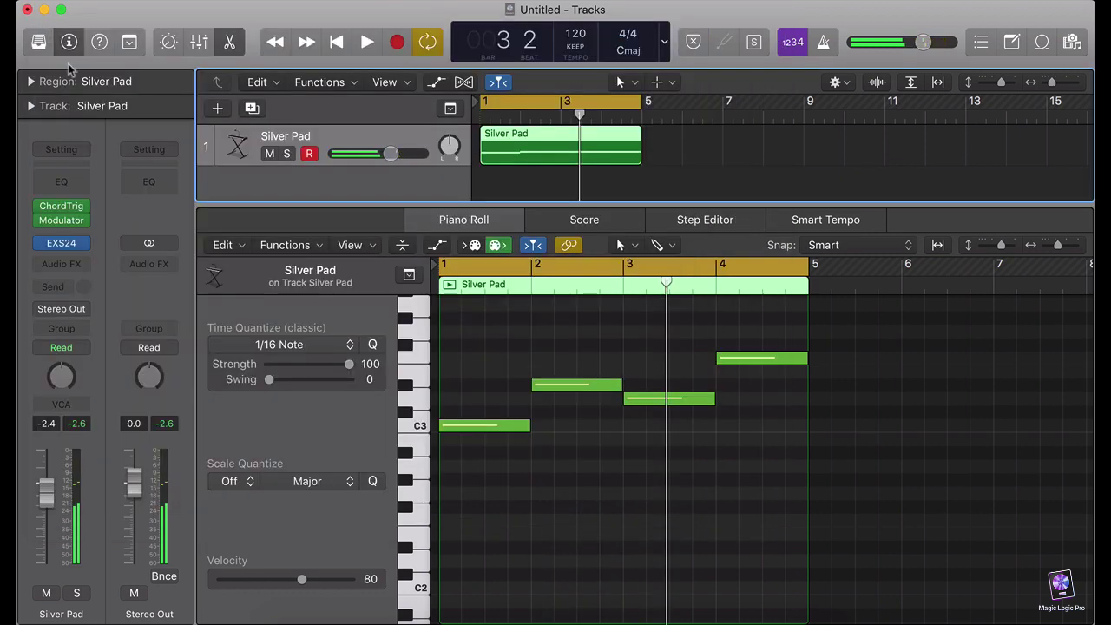
{"action": "left_click", "coordinate": [63, 220]}
{"action": "left_click", "coordinate": [60, 243]}
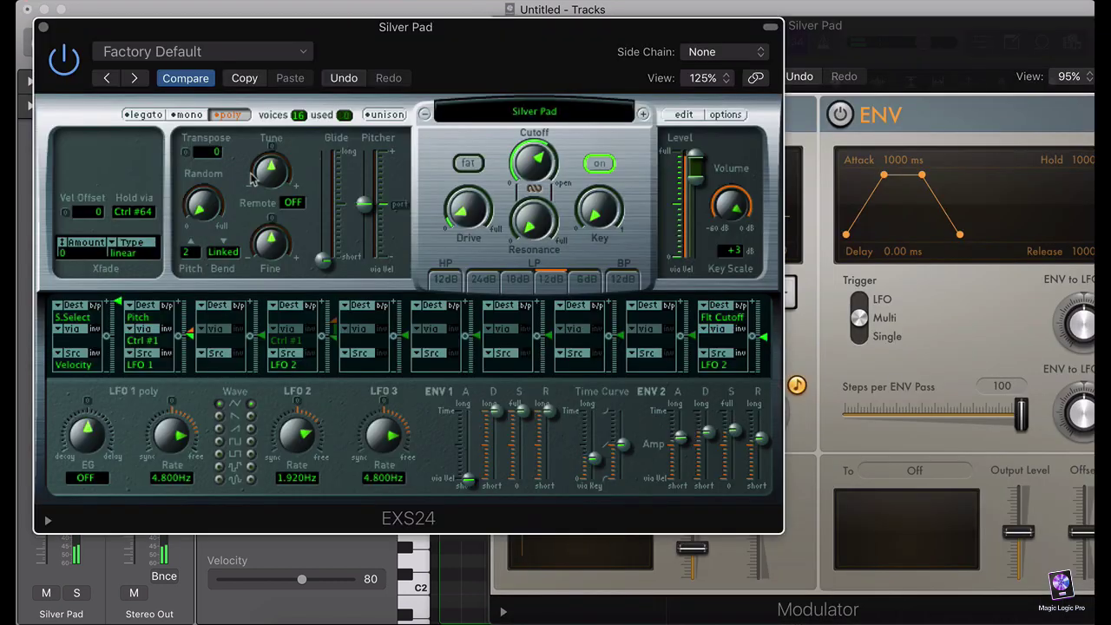
{"action": "left_click", "coordinate": [881, 67]}
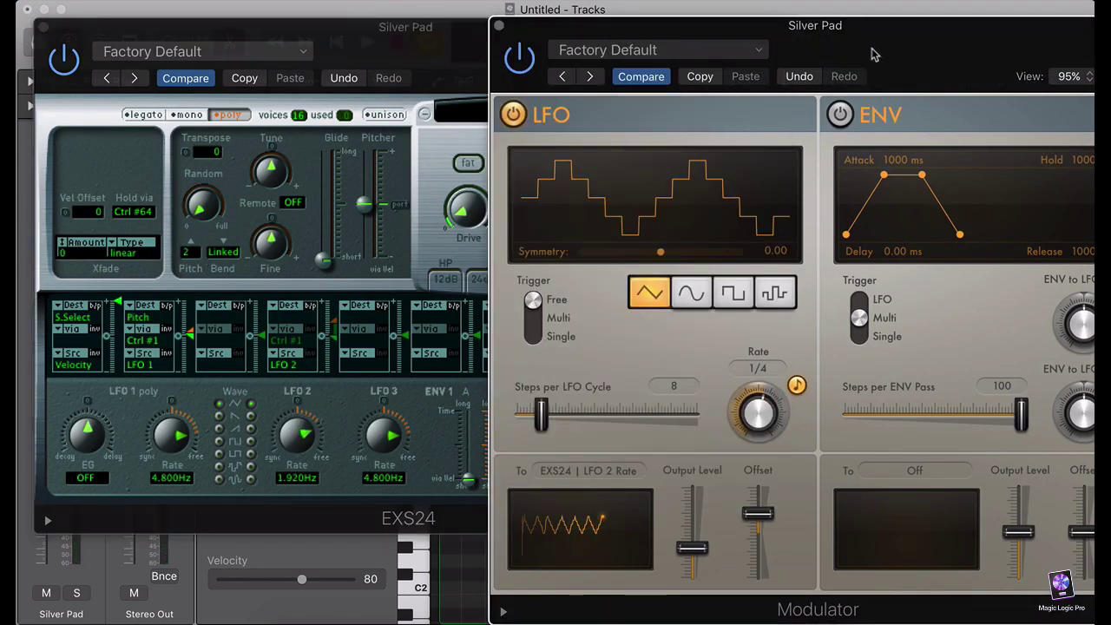
{"action": "left_click_drag", "start_coordinate": [925, 59], "coordinate": [883, 57]}
Turn on the Modulator envelope and learn EXS24's LFO 2 Rate as its target.
{"action": "left_click", "coordinate": [685, 100]}
{"action": "left_click", "coordinate": [859, 456]}
{"action": "left_click", "coordinate": [916, 486]}
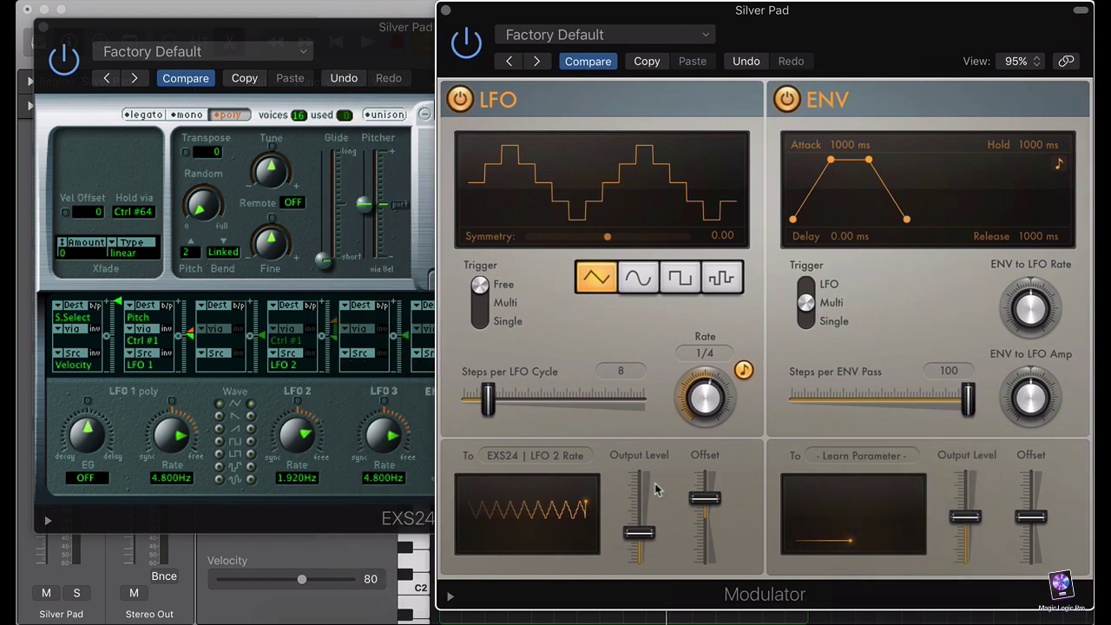
{"action": "left_click", "coordinate": [304, 440]}
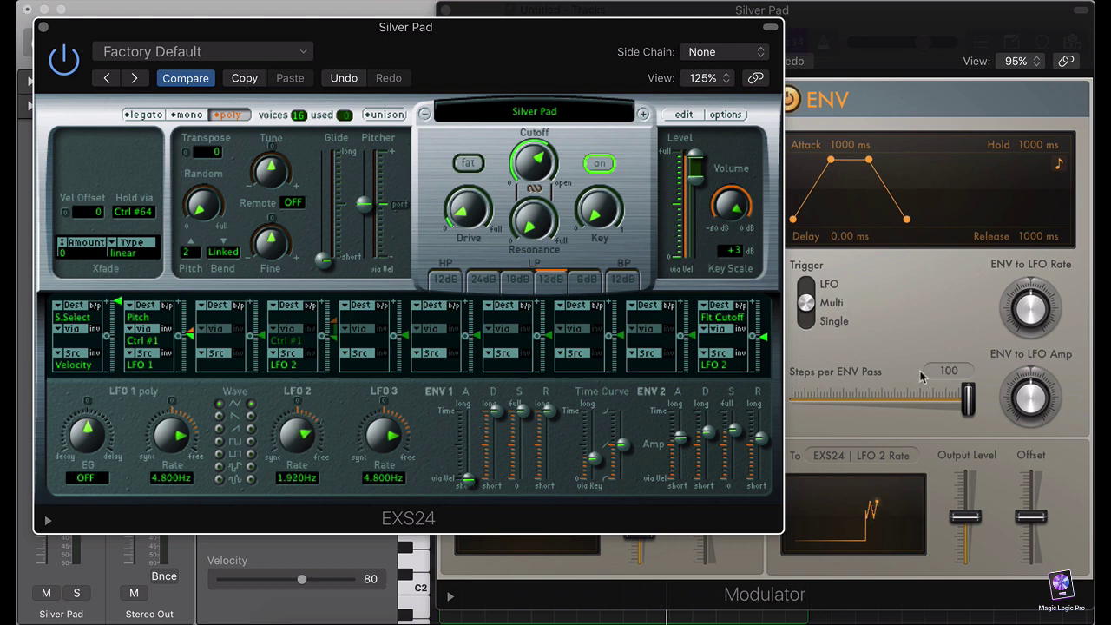
{"action": "left_click", "coordinate": [943, 324]}
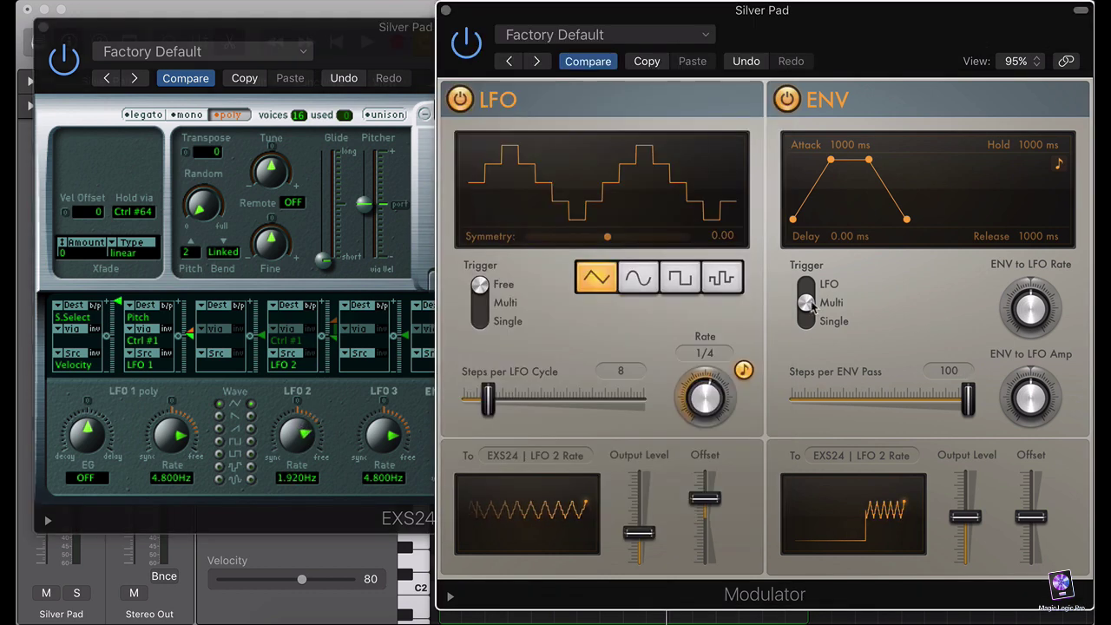
Set the envelope trigger to LFO and its LFO rate amount to -20%.
{"action": "left_click_drag", "start_coordinate": [808, 303], "coordinate": [819, 269]}
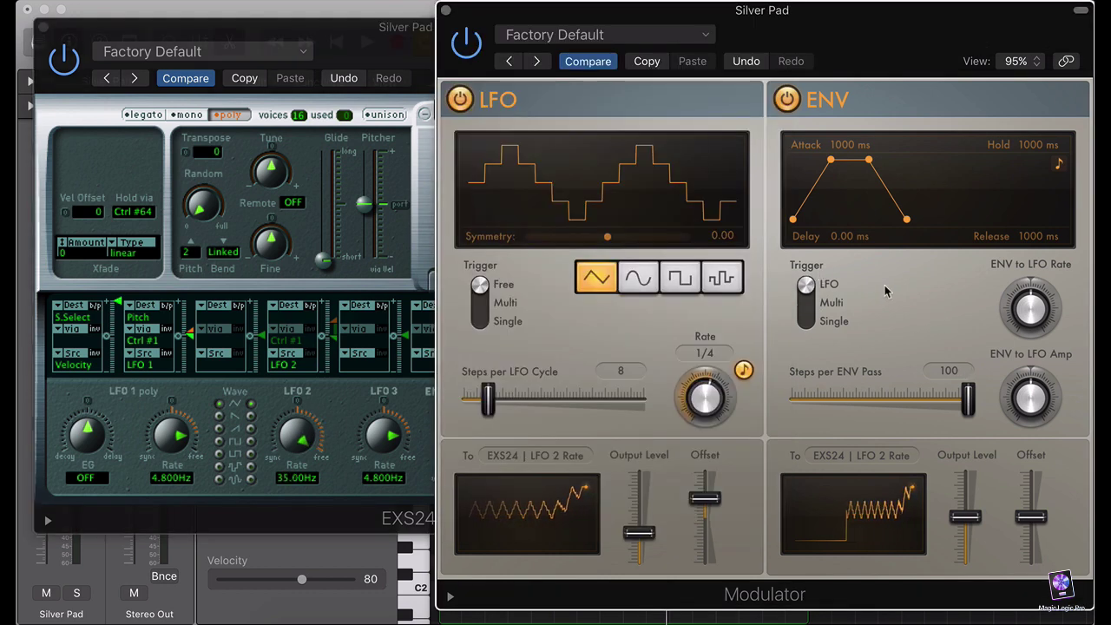
{"action": "left_click_drag", "start_coordinate": [1014, 316], "coordinate": [1013, 291]}
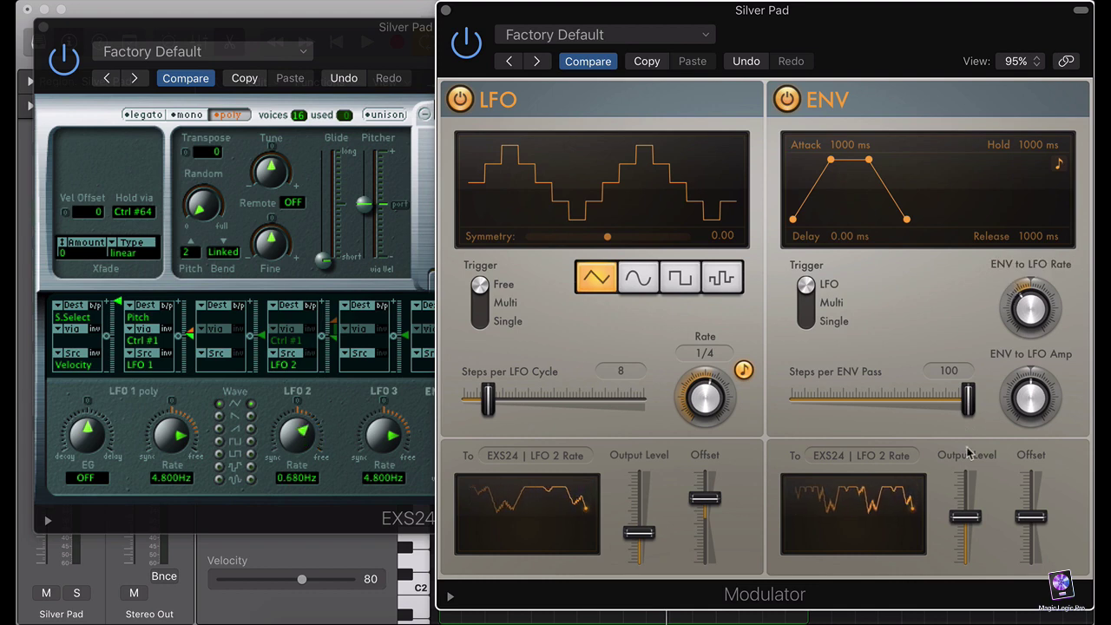
{"action": "mouse_move", "coordinate": [1020, 426]}
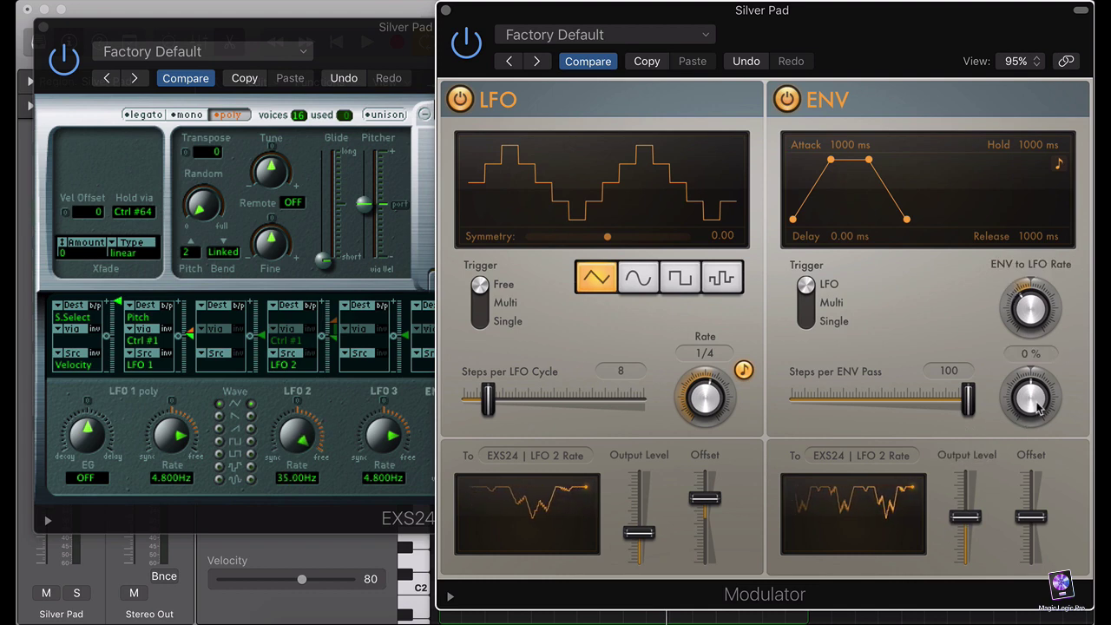
{"action": "left_click_drag", "start_coordinate": [1040, 409], "coordinate": [1028, 423]}
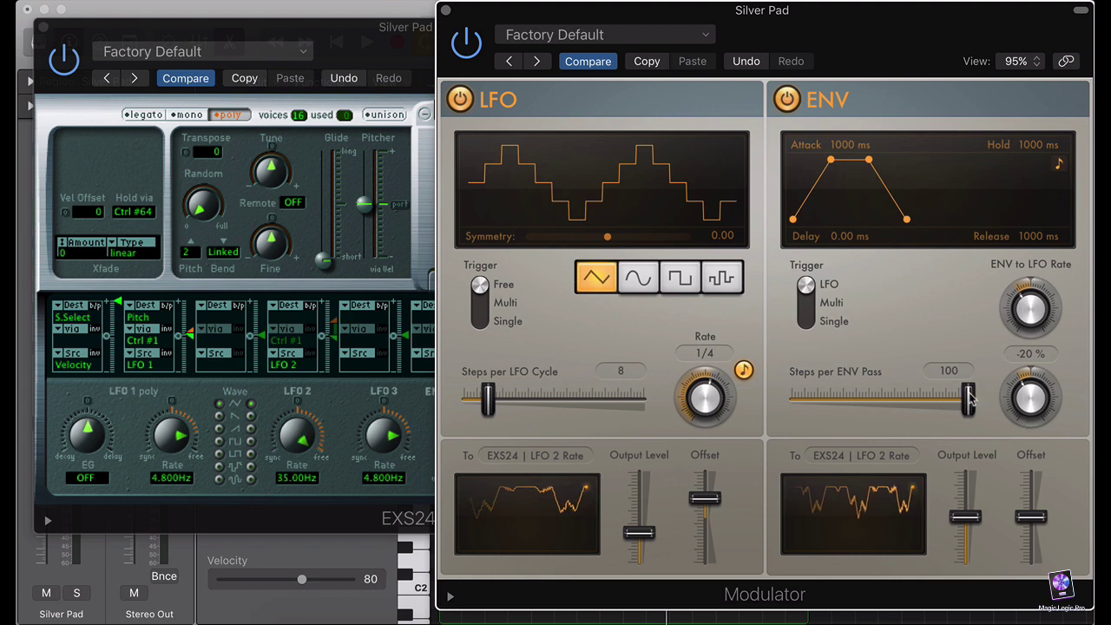
Set 45 steps per pass, 31% output level, raised offset, 86.0 ms attack and 25.0 ms hold.
{"action": "left_click_drag", "start_coordinate": [971, 397], "coordinate": [874, 397]}
{"action": "left_click_drag", "start_coordinate": [966, 517], "coordinate": [965, 539]}
{"action": "mouse_move", "coordinate": [1037, 521]}
{"action": "left_mouse_down"}
{"action": "mouse_move", "coordinate": [1040, 512]}
{"action": "mouse_move", "coordinate": [1037, 547]}
{"action": "mouse_move", "coordinate": [1040, 535]}
{"action": "left_mouse_up"}
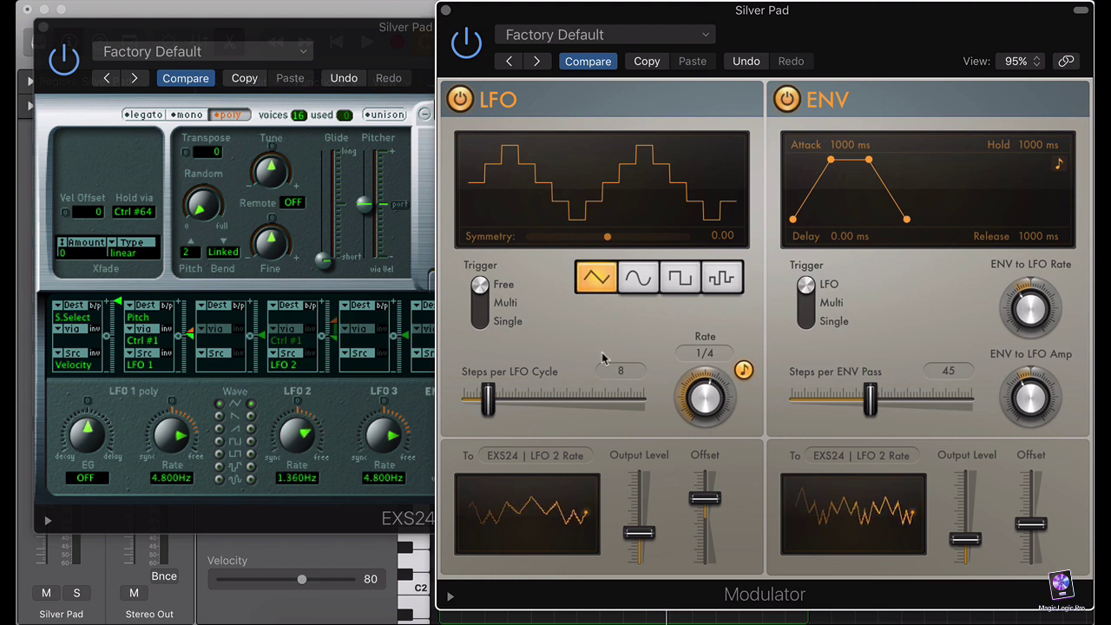
{"action": "left_click_drag", "start_coordinate": [831, 161], "coordinate": [812, 161]}
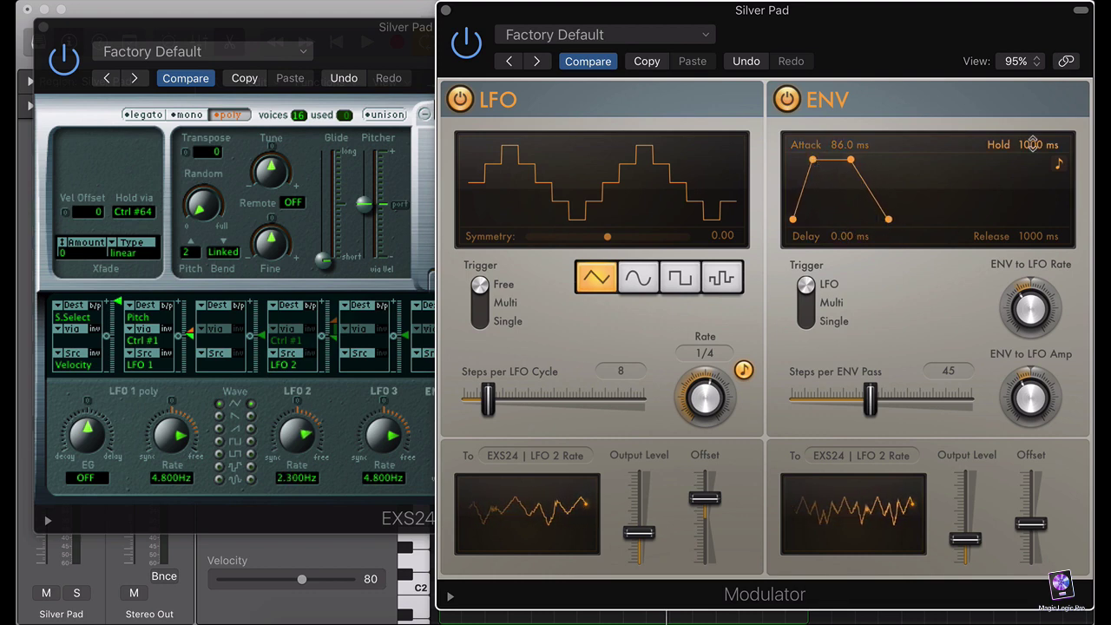
{"action": "left_click_drag", "start_coordinate": [1031, 145], "coordinate": [1031, 197]}
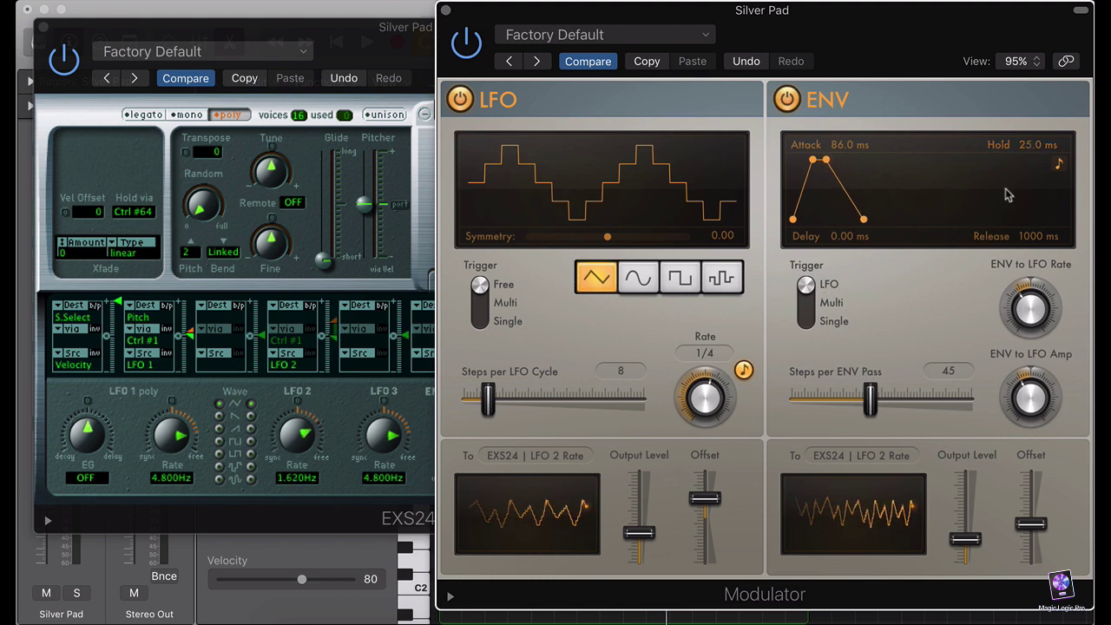
Tempo-sync the envelope with a 1/2t hold and about -3% offset, then deepen LFO 2's cutoff amount to -16.9%.
{"action": "left_click", "coordinate": [1061, 165]}
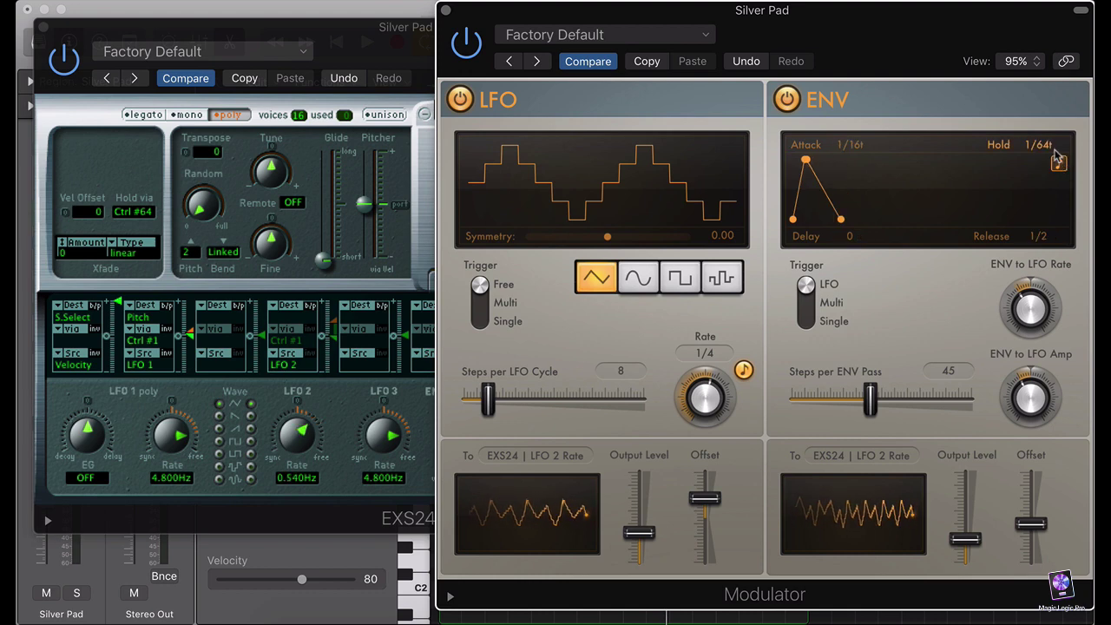
{"action": "left_click_drag", "start_coordinate": [1048, 145], "coordinate": [1048, 119]}
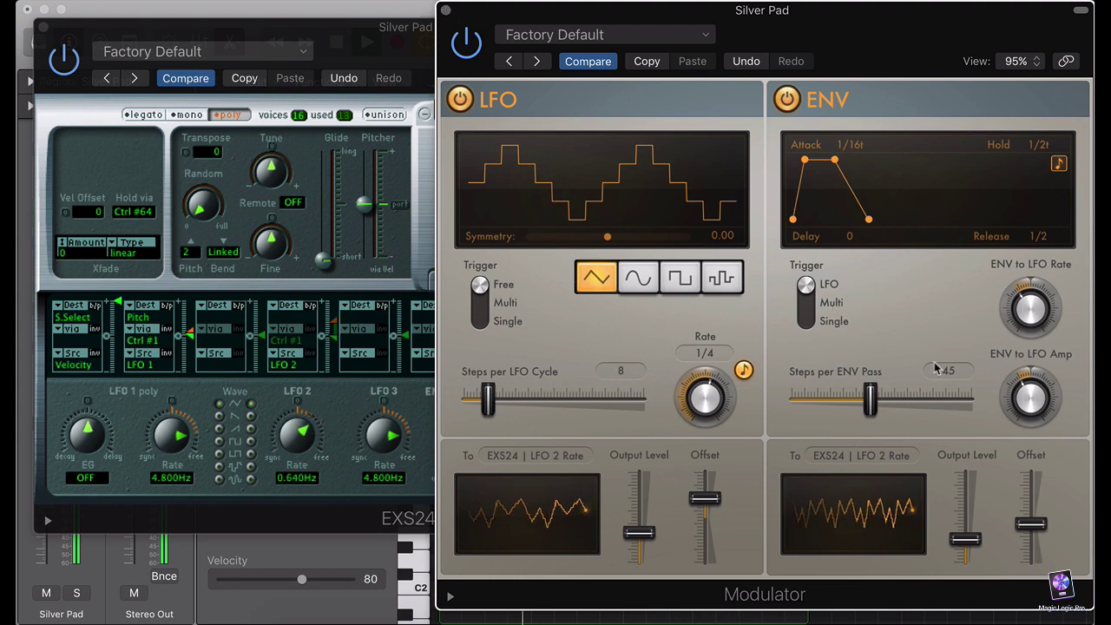
{"action": "mouse_move", "coordinate": [1038, 531]}
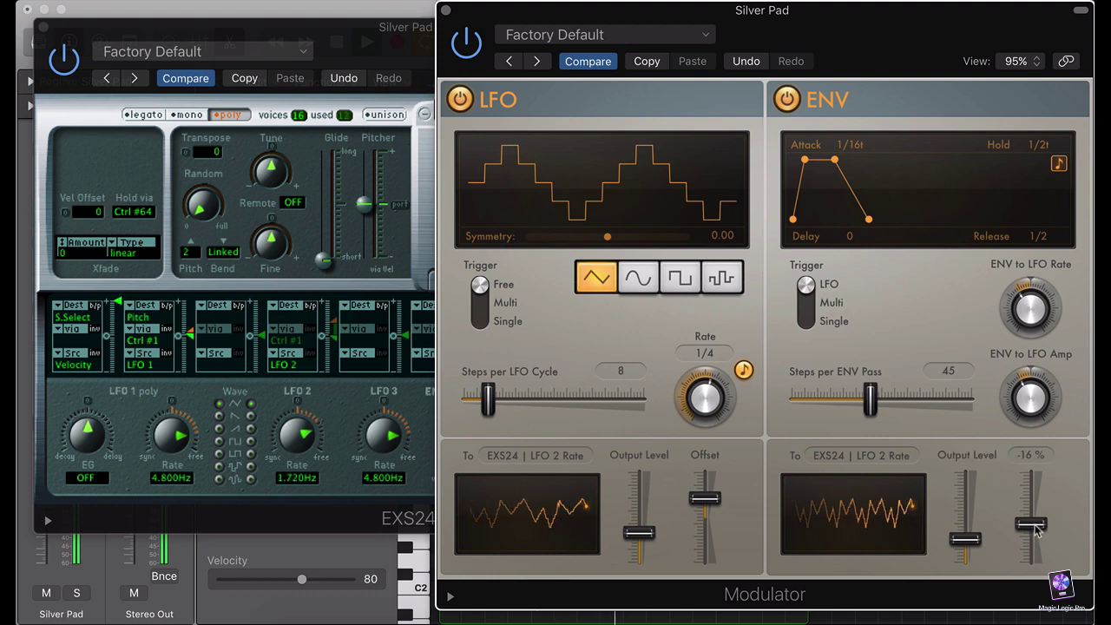
{"action": "left_click_drag", "start_coordinate": [1036, 528], "coordinate": [1037, 523]}
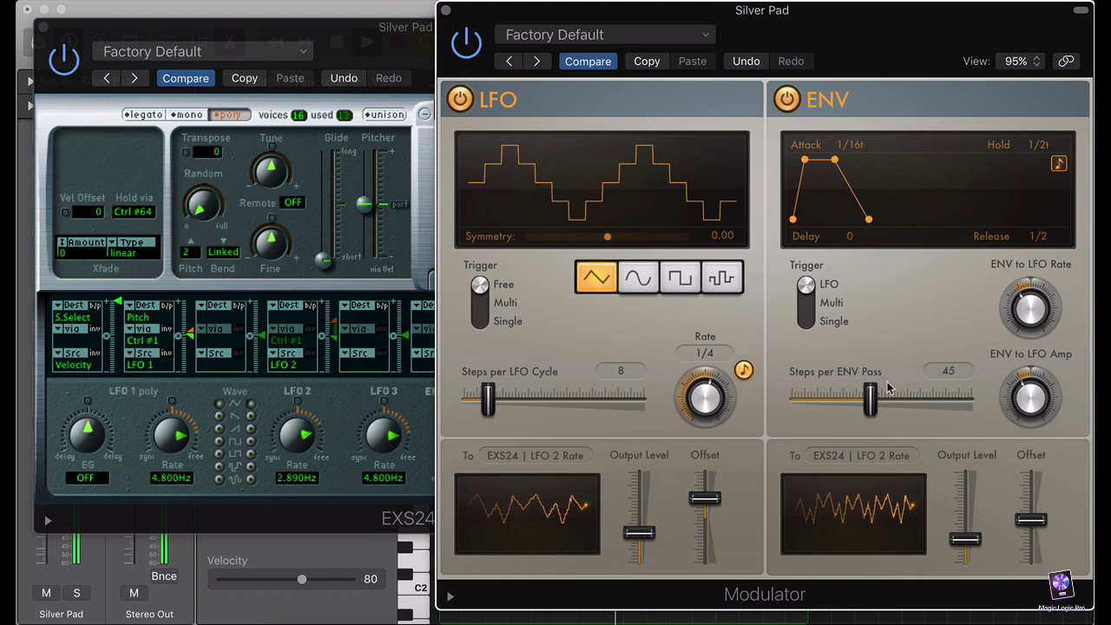
{"action": "left_click_drag", "start_coordinate": [1036, 512], "coordinate": [1033, 518]}
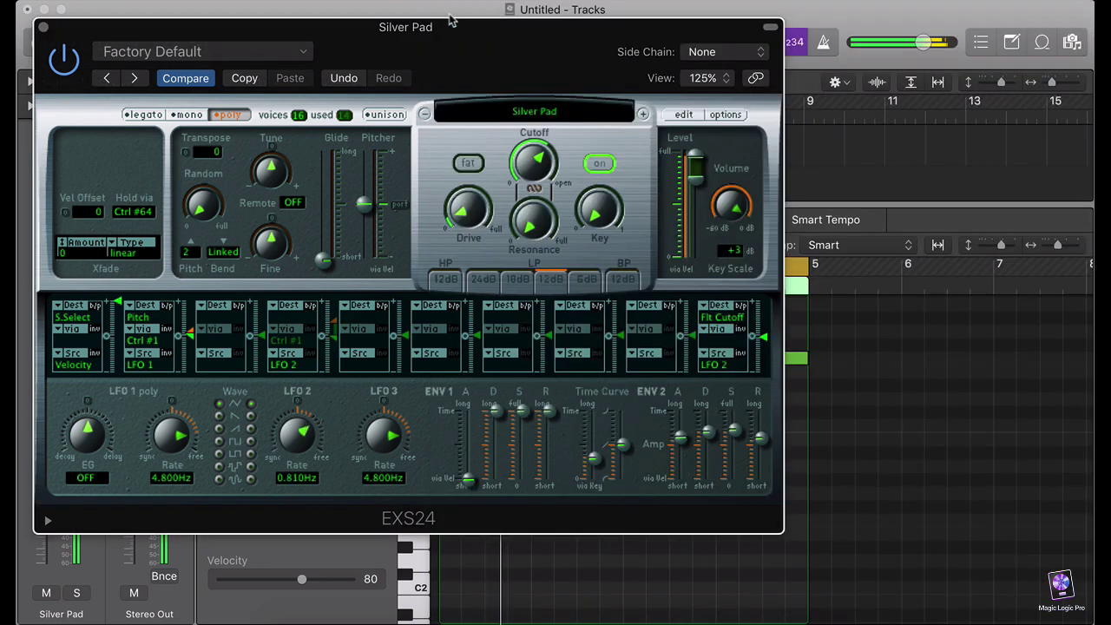
{"action": "left_click", "coordinate": [446, 10]}
{"action": "mouse_move", "coordinate": [764, 337]}
{"action": "left_mouse_down"}
{"action": "mouse_move", "coordinate": [767, 369]}
{"action": "mouse_move", "coordinate": [772, 345]}
{"action": "left_mouse_up"}
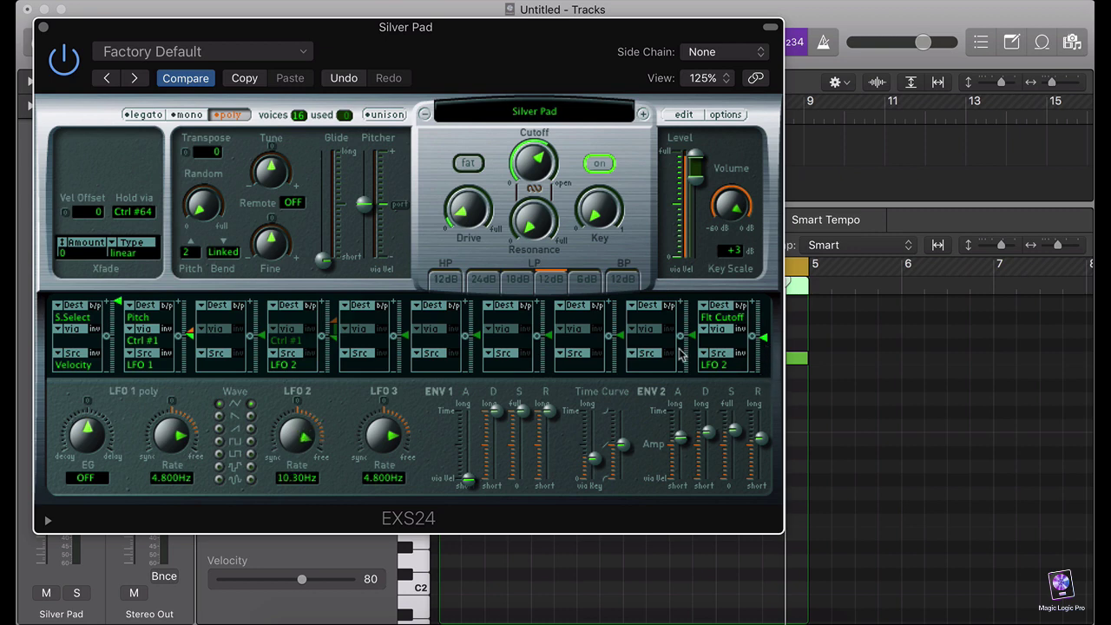
Close the EXS24 window to return to the Silver Pad track and piano roll.
{"action": "left_click", "coordinate": [41, 27]}
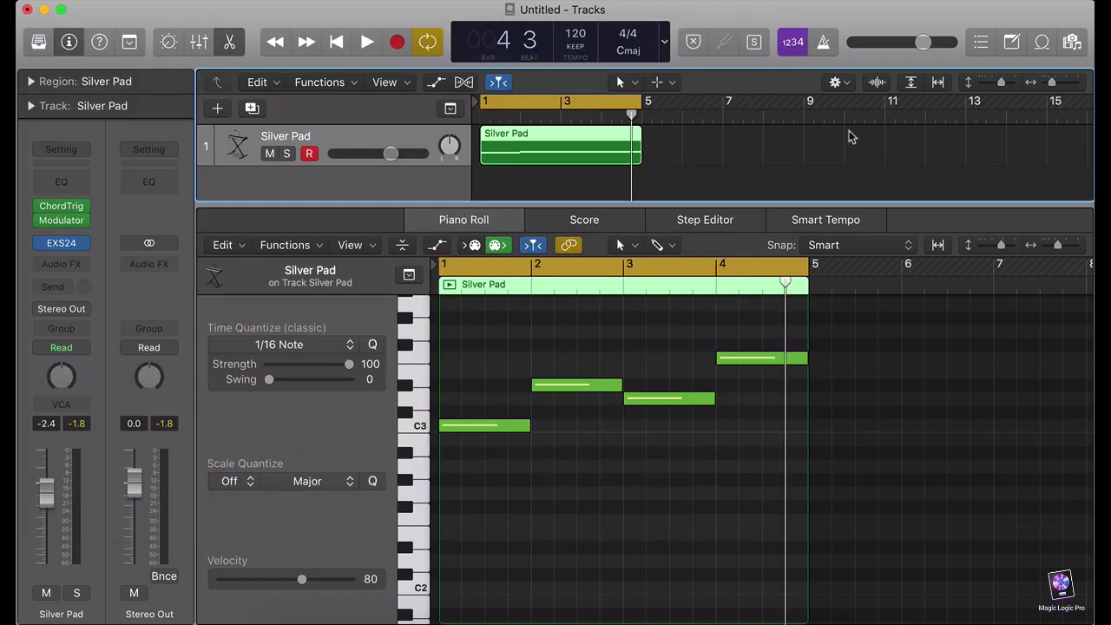